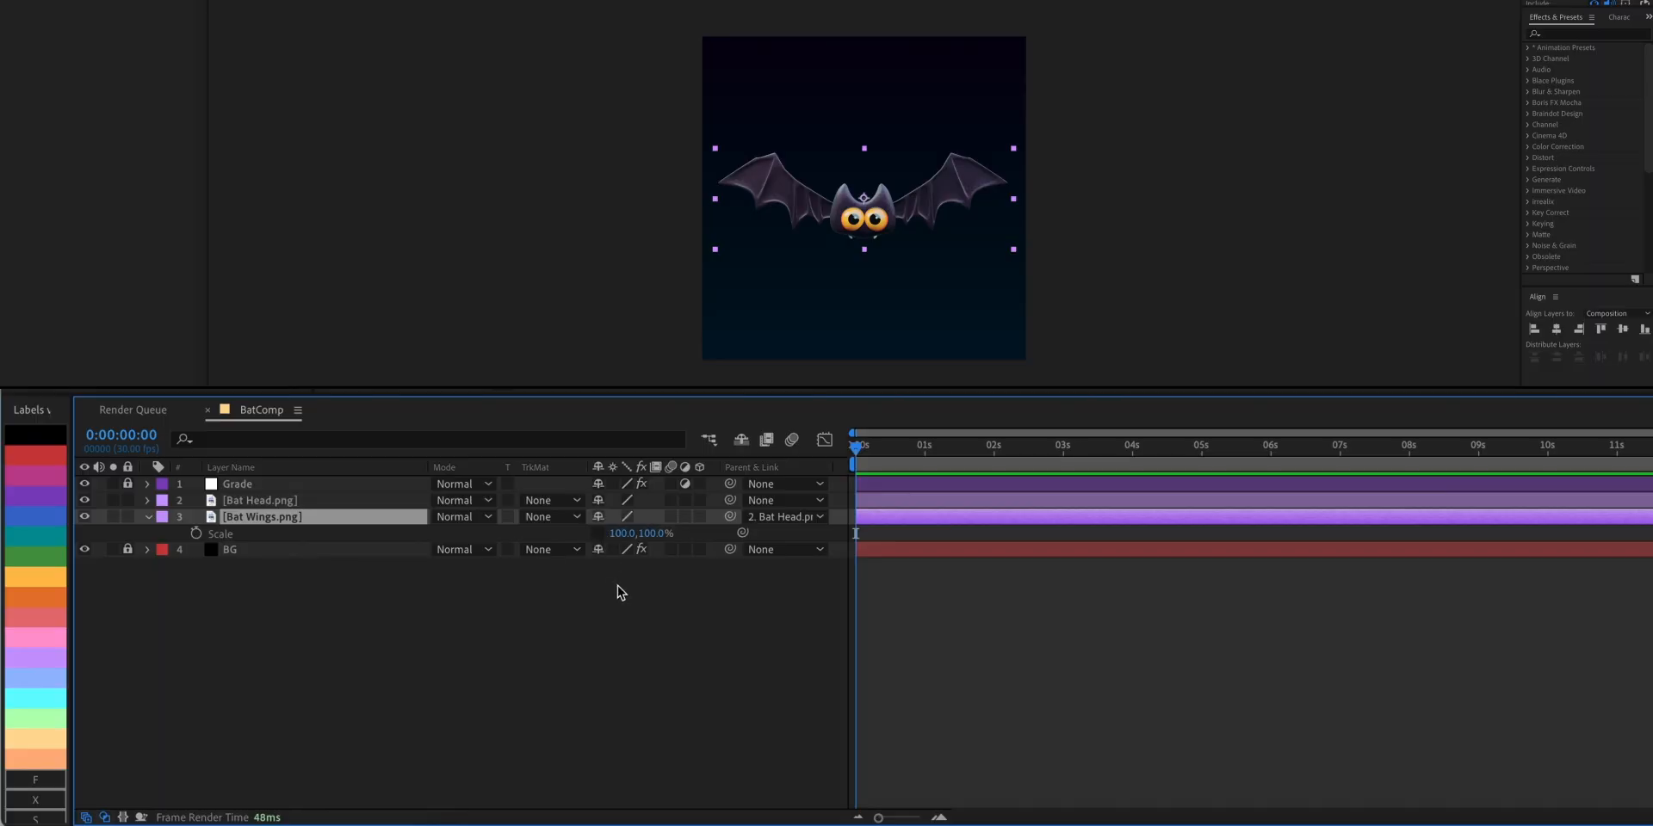
Step: Keyframe the Bat Wings layer's Scale at the start, and set it to 50% by 75% at frame 7
left_click(196, 533)
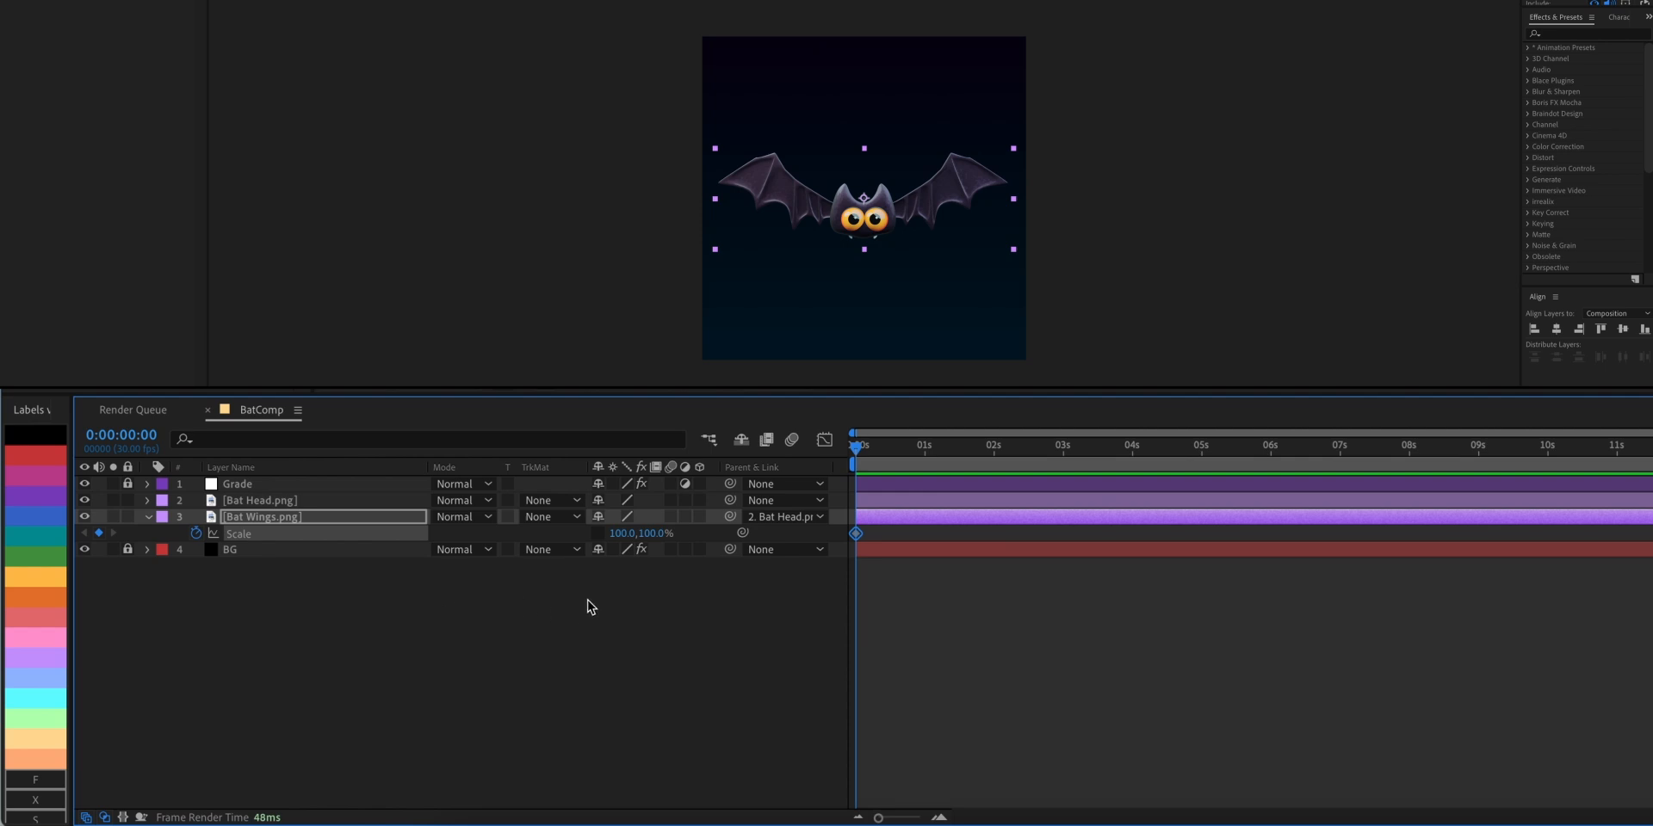
left_click_drag(857, 446, 874, 457)
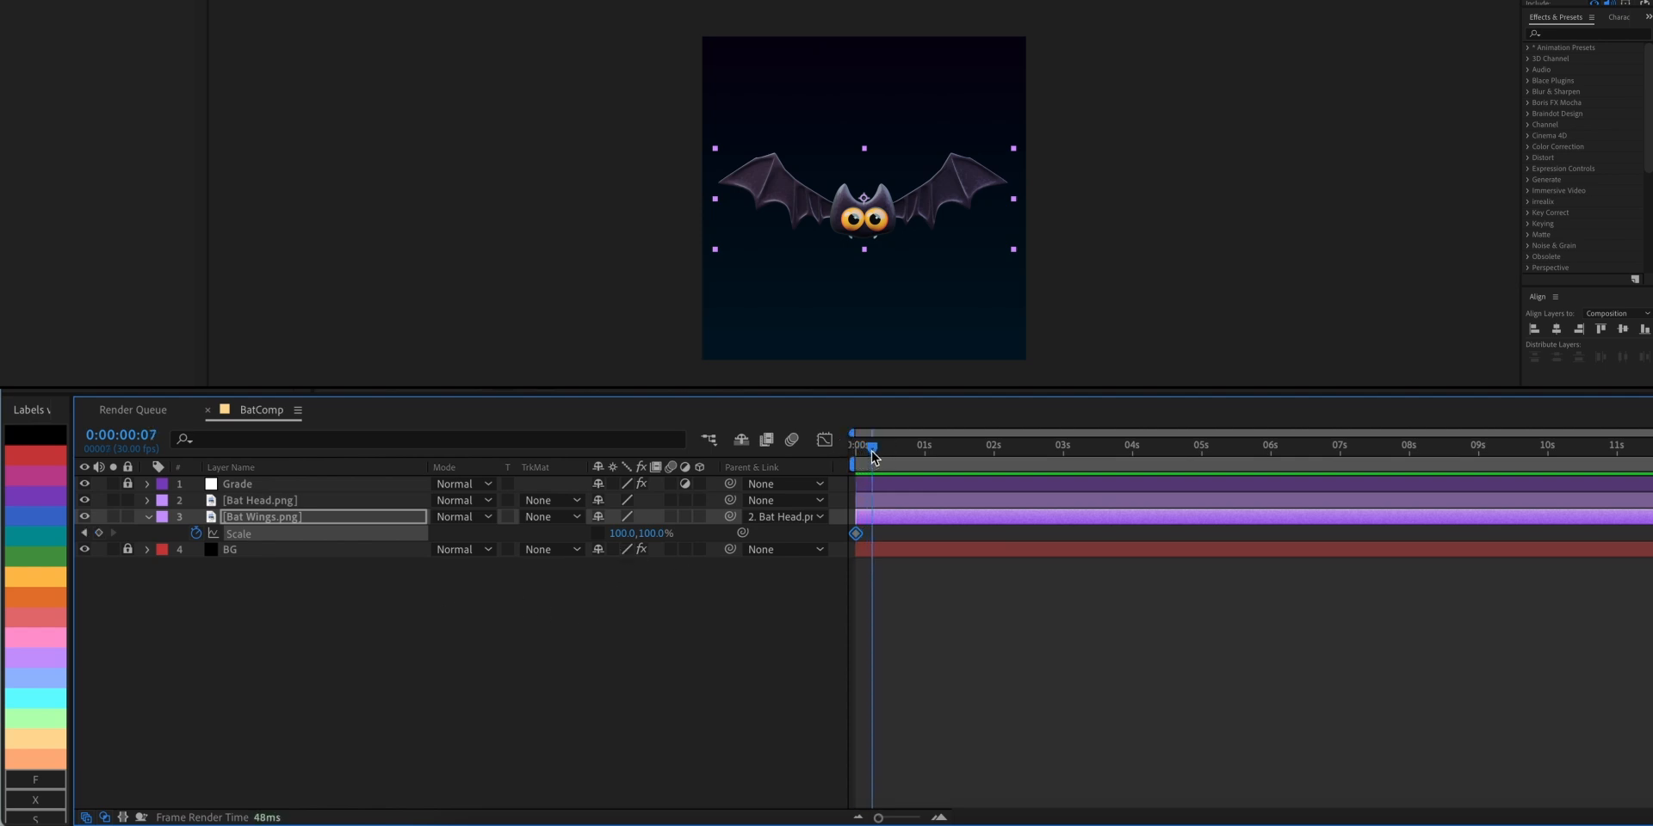
left_click(624, 532)
type("50")
key("Tab")
type("75")
key("Return")
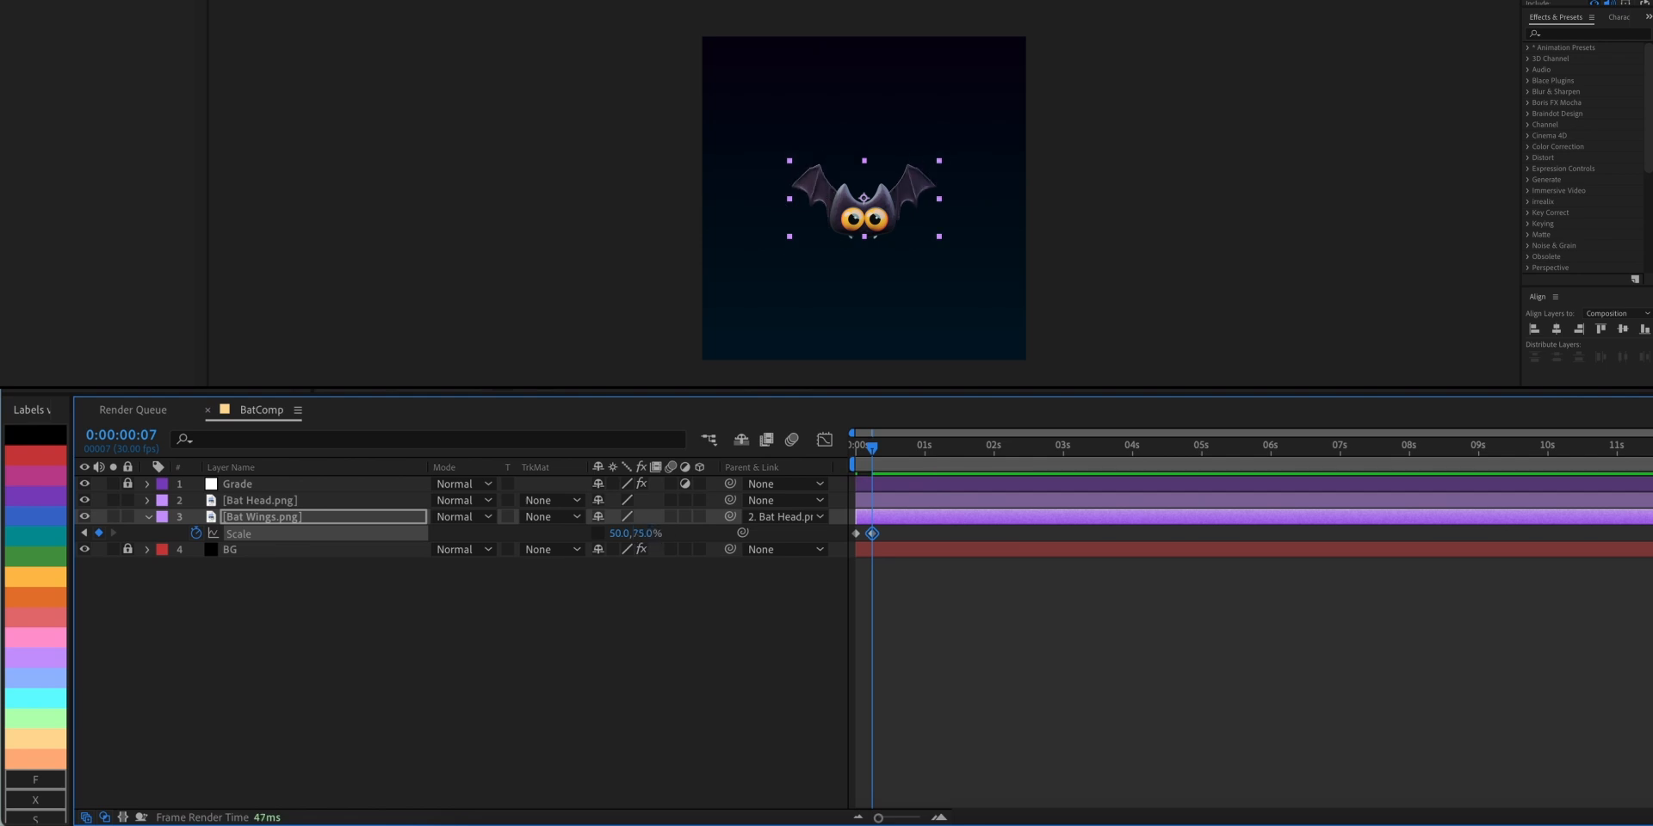
Step: Copy the first Scale keyframe of the wings to frame 15, ease the keyframes and preview the flap
left_click(893, 449)
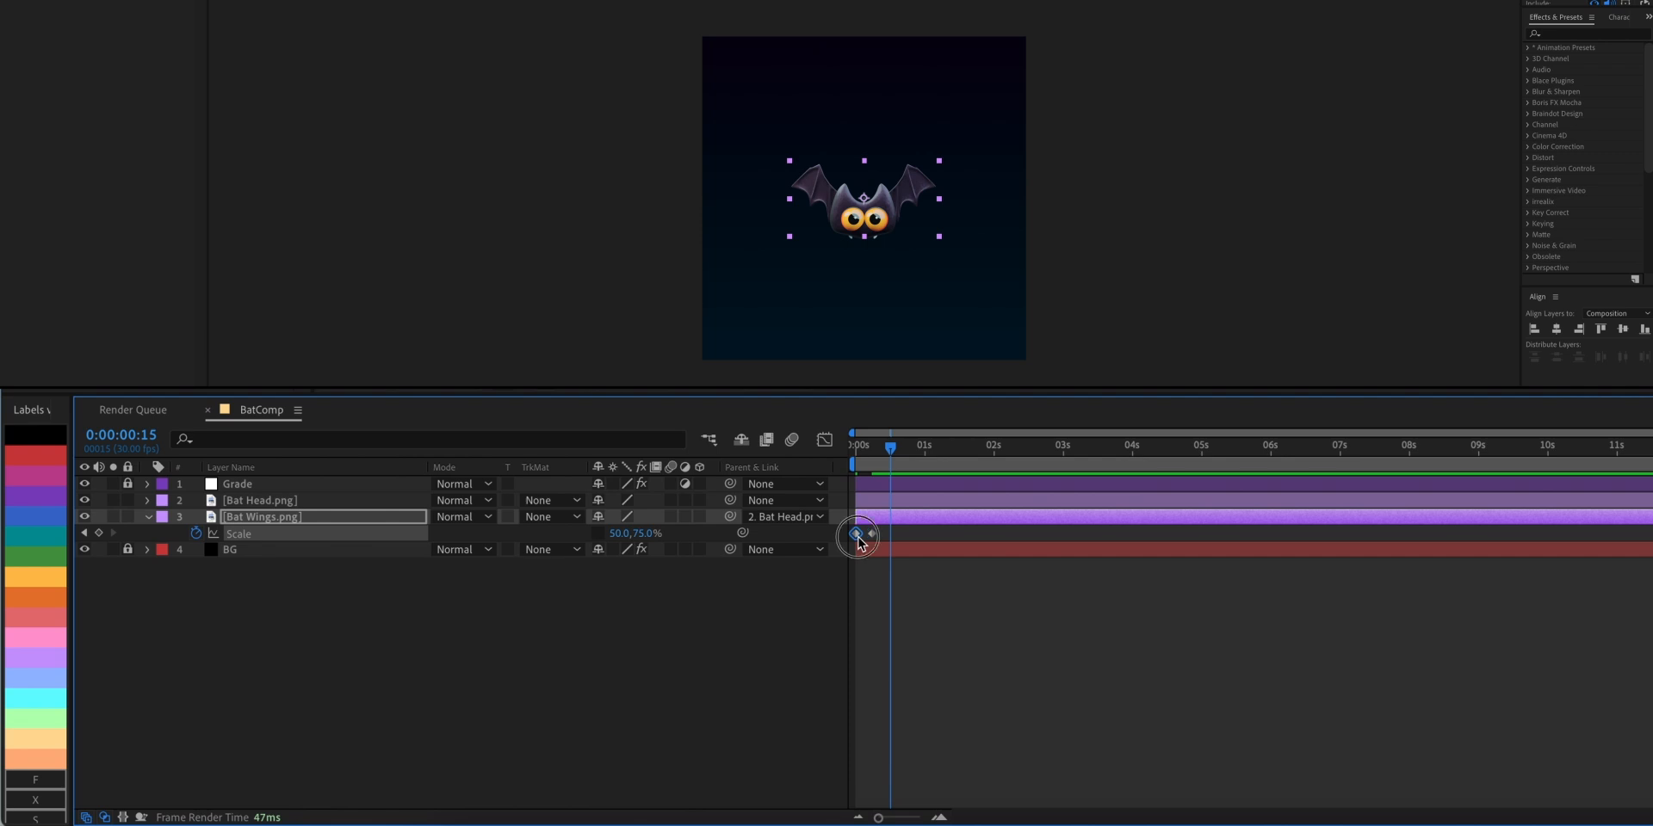
key("ctrl+v")
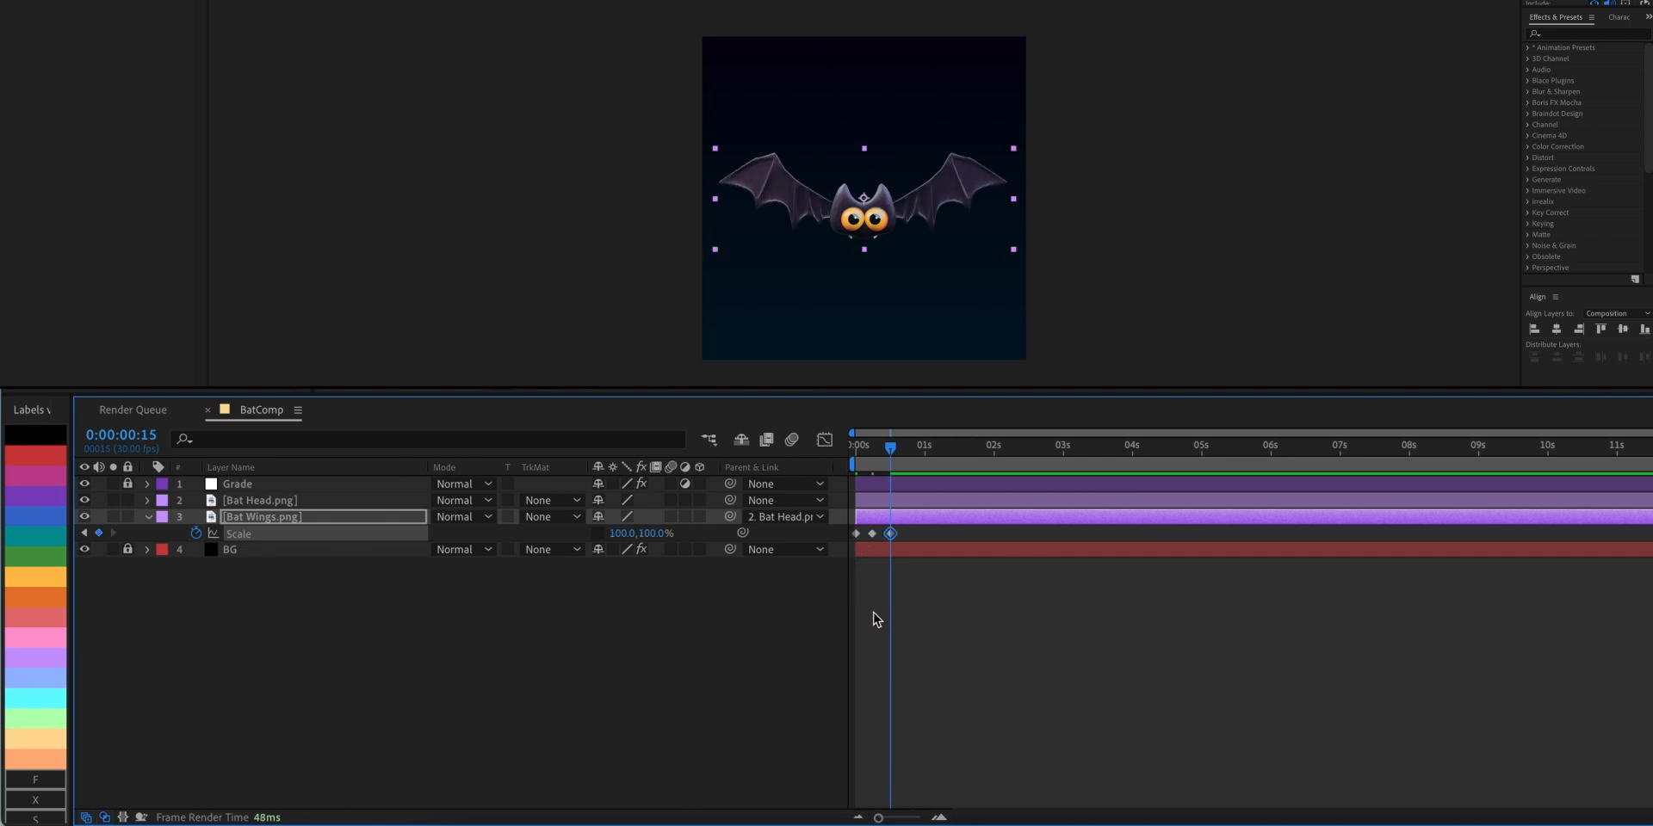
key("Home")
key("space")
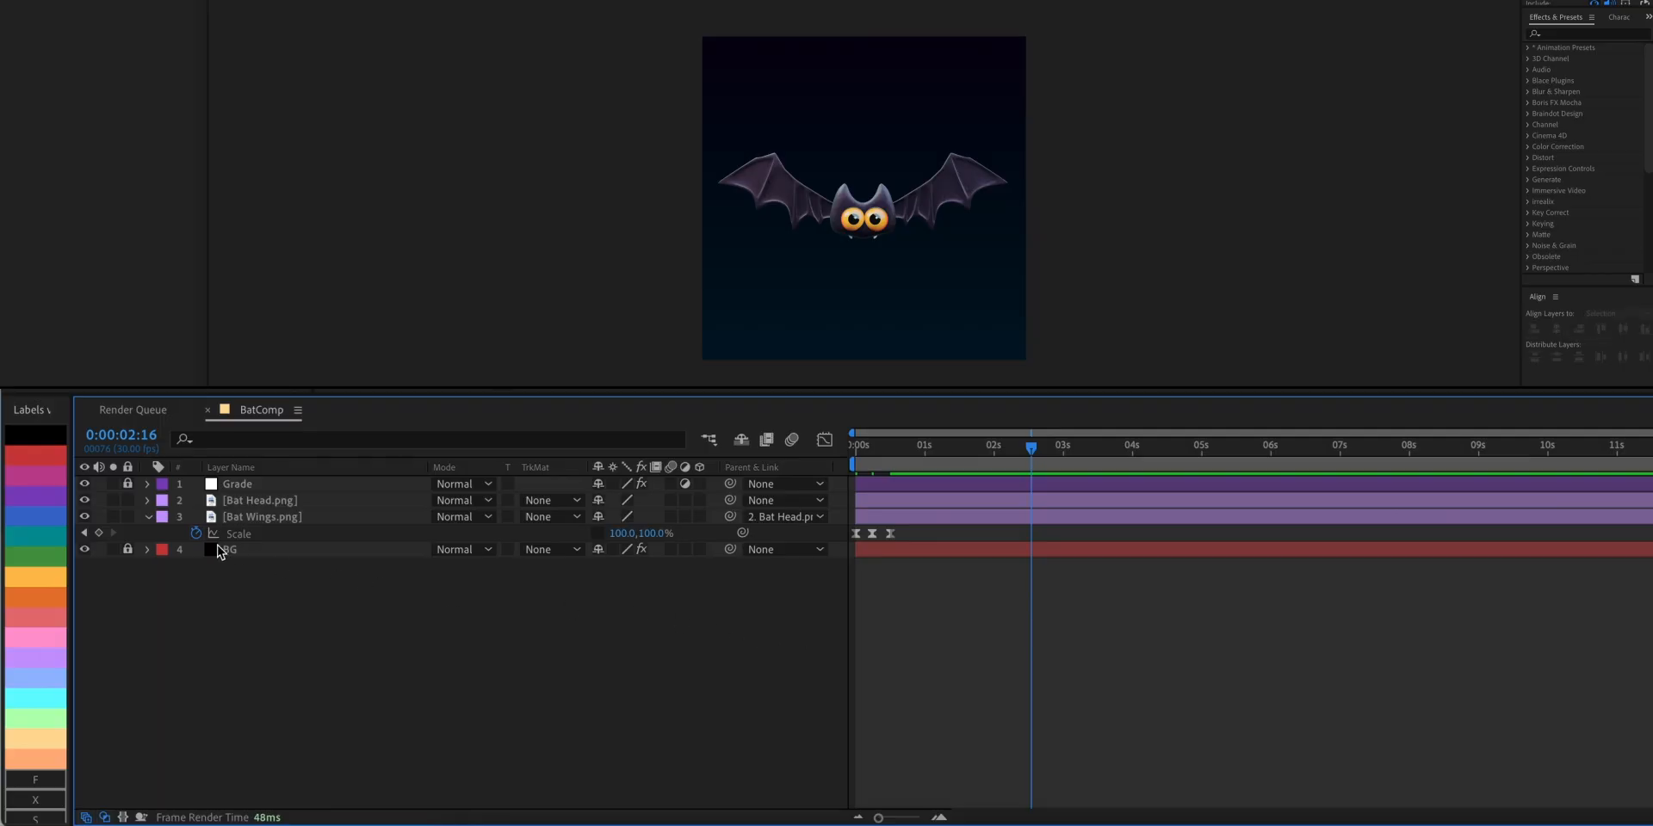
Step: Add a loopOut() expression to the Bat Wings layer's Scale, preview the looping flap and return to the start
left_click(199, 537)
left_click(197, 534, "alt")
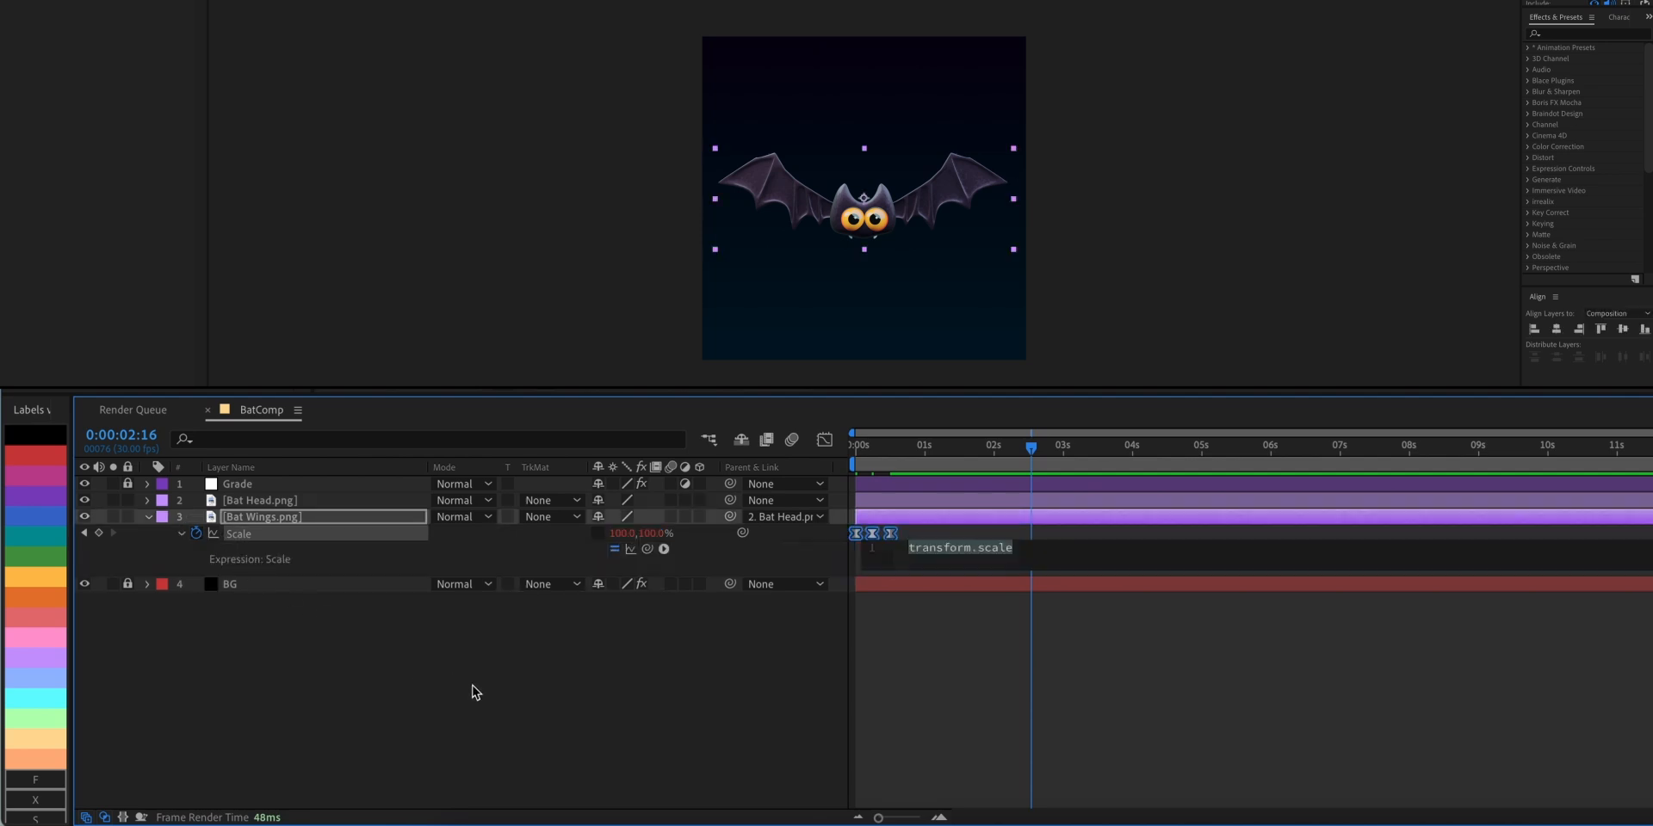
type("loop")
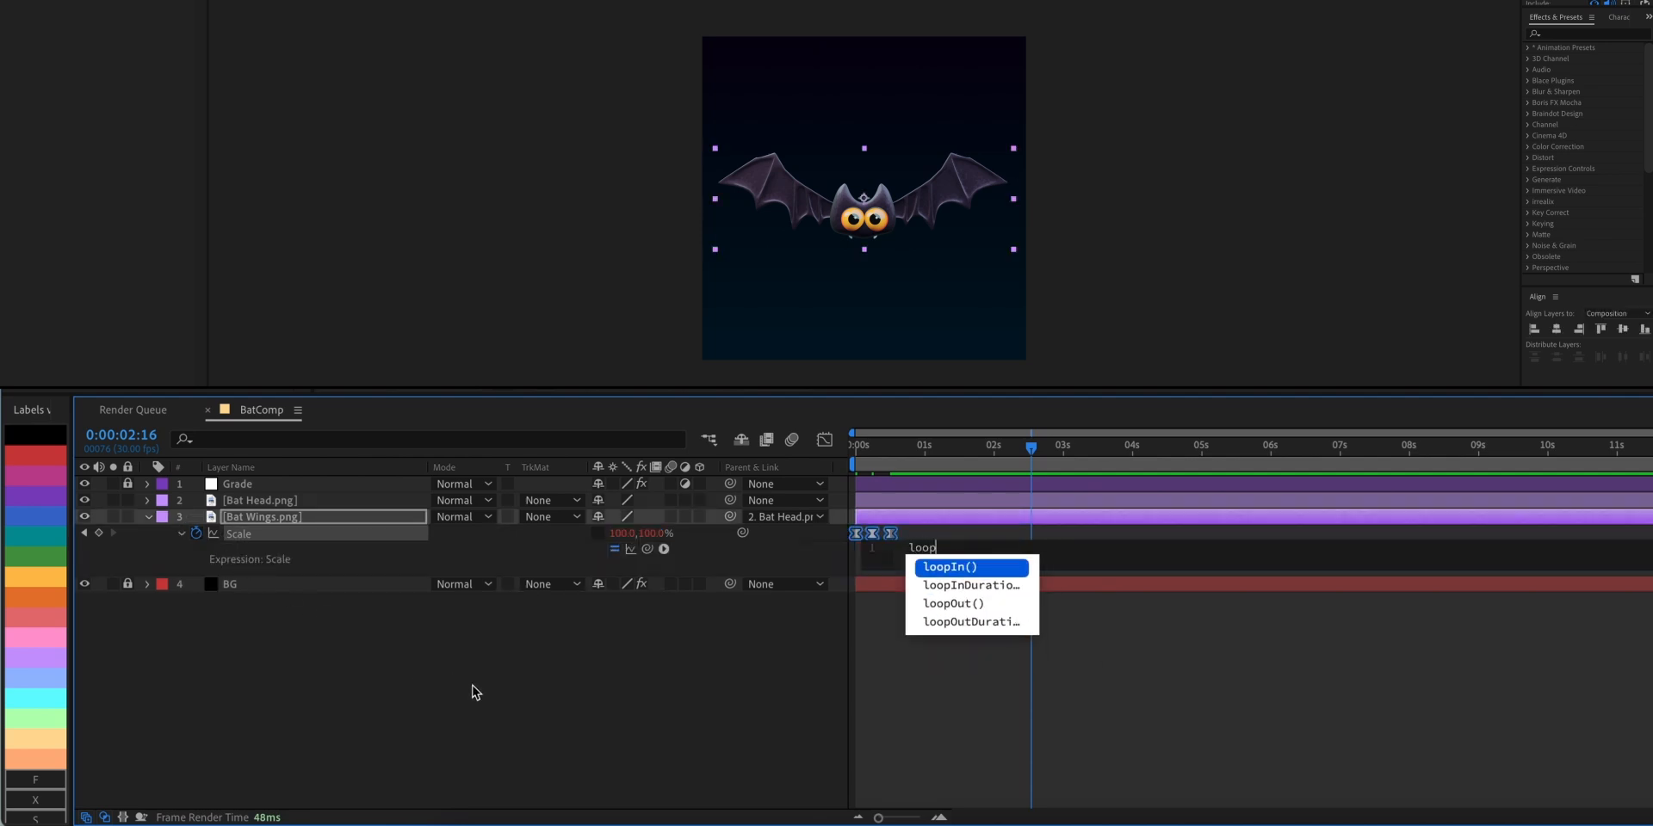
key("Down")
key("Down")
key("Return")
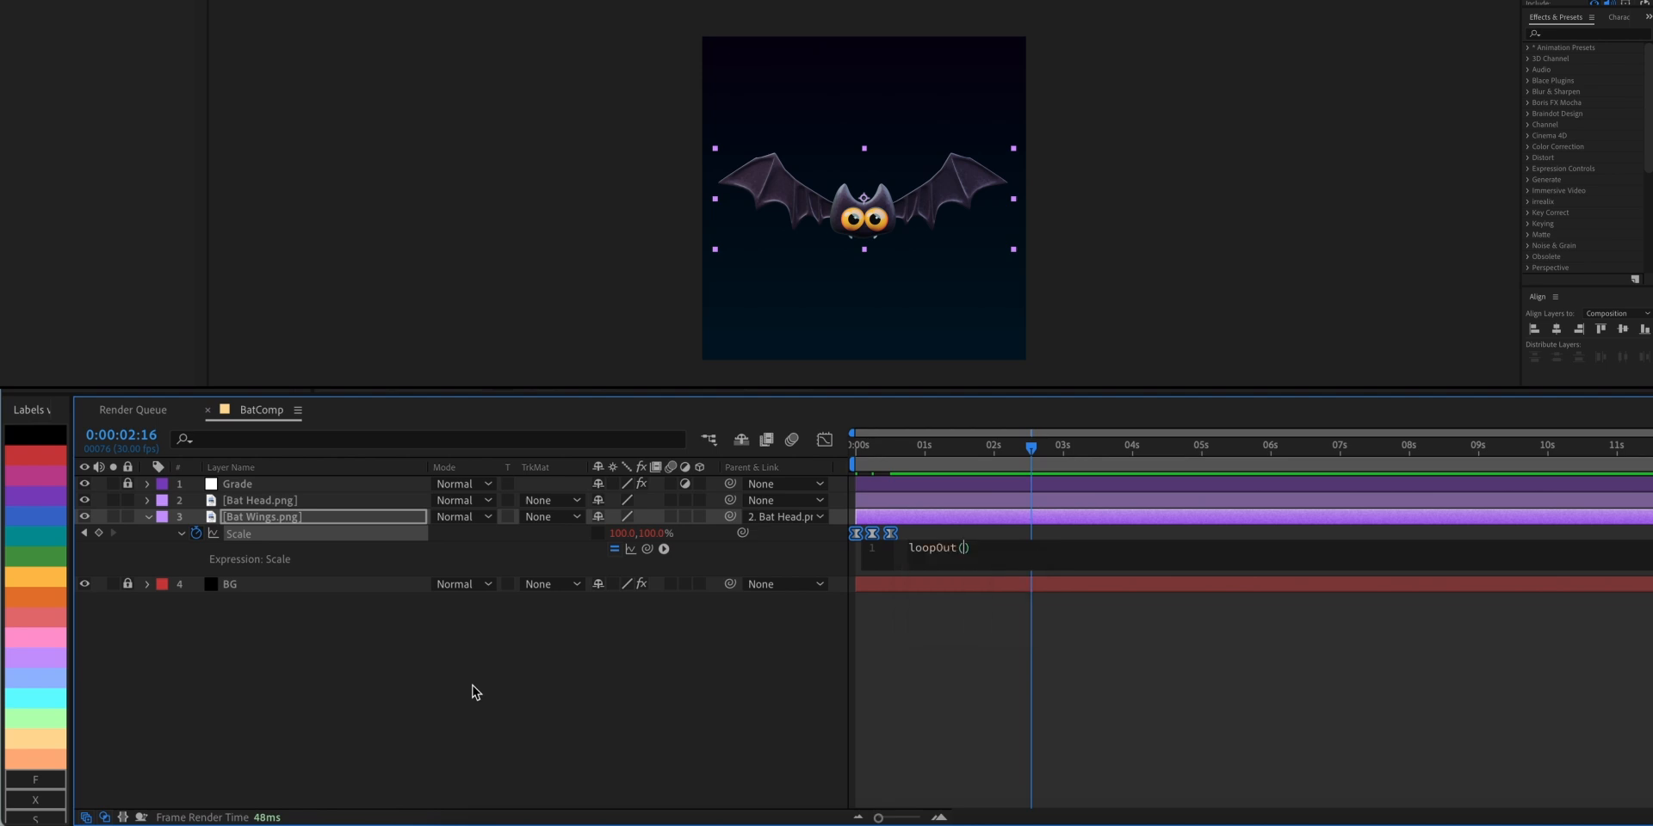
left_click(684, 676)
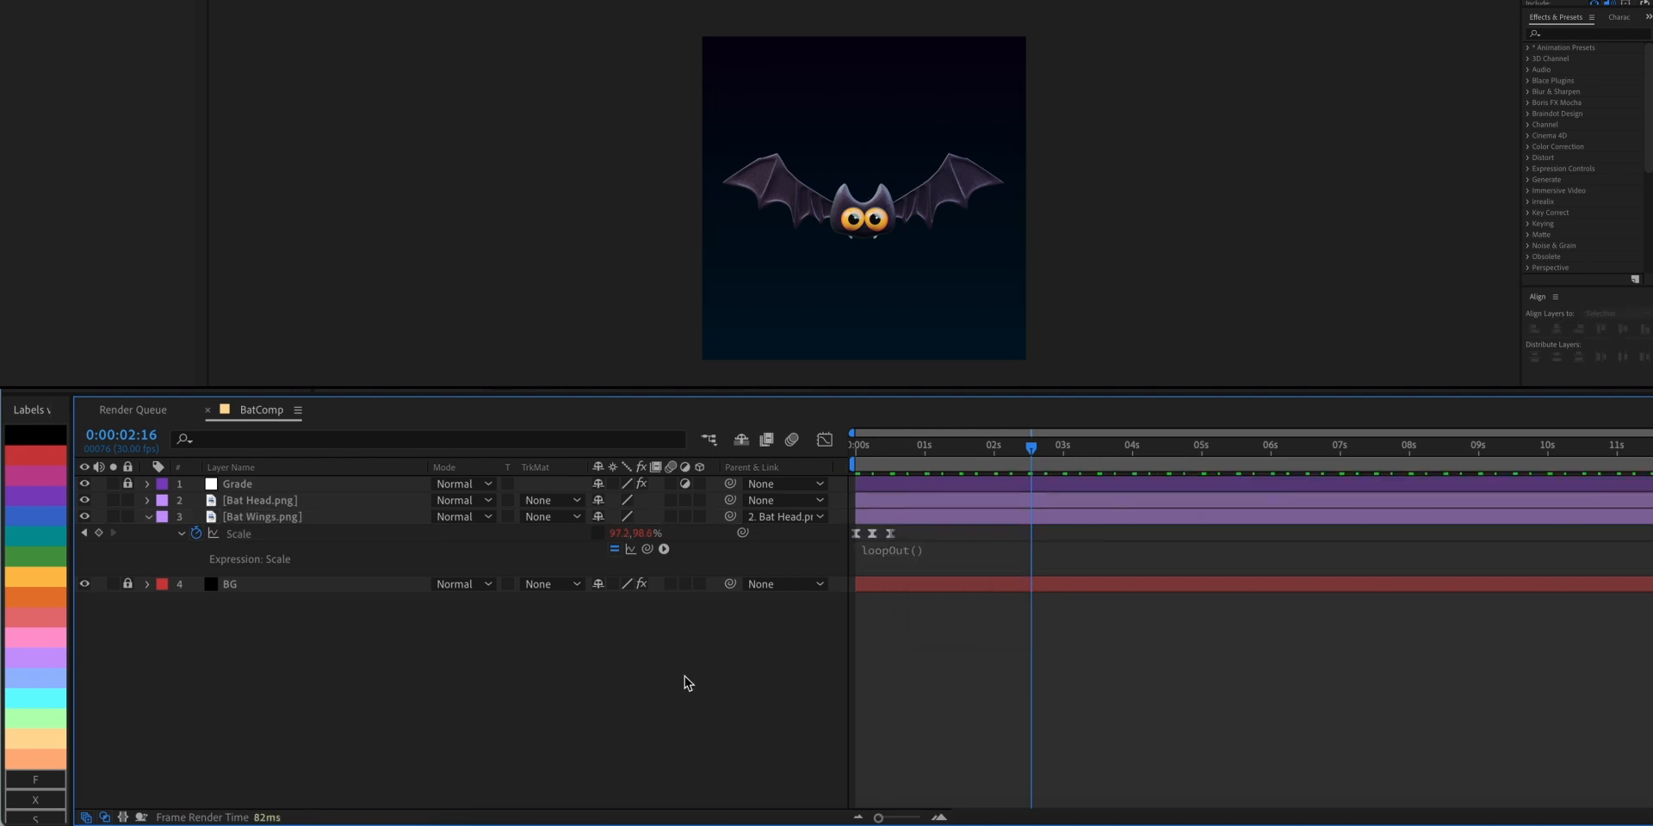
key("space")
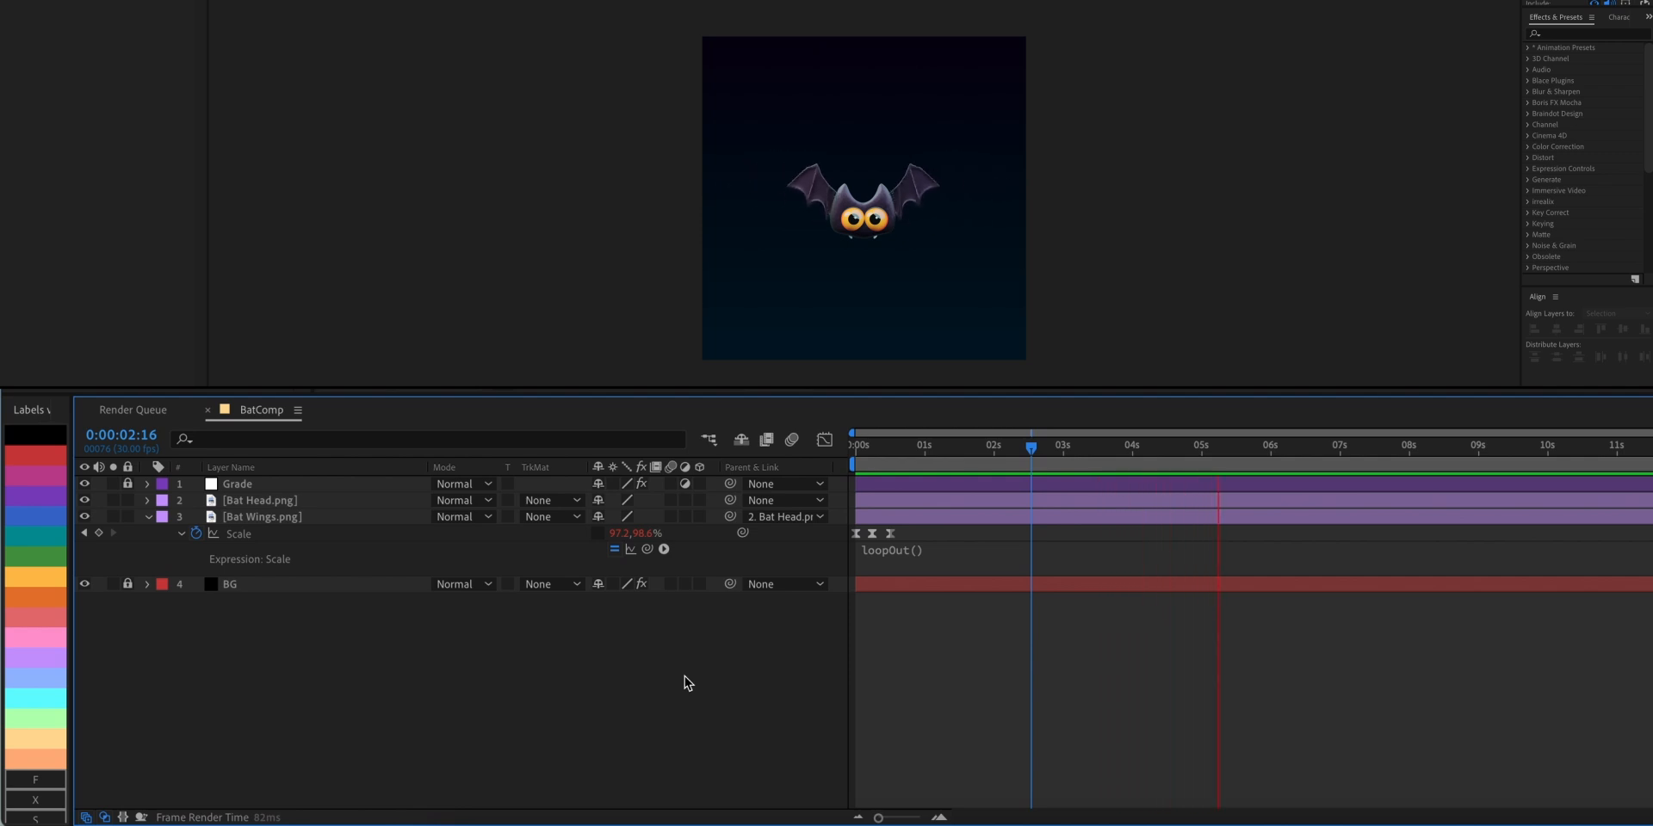
key("Home")
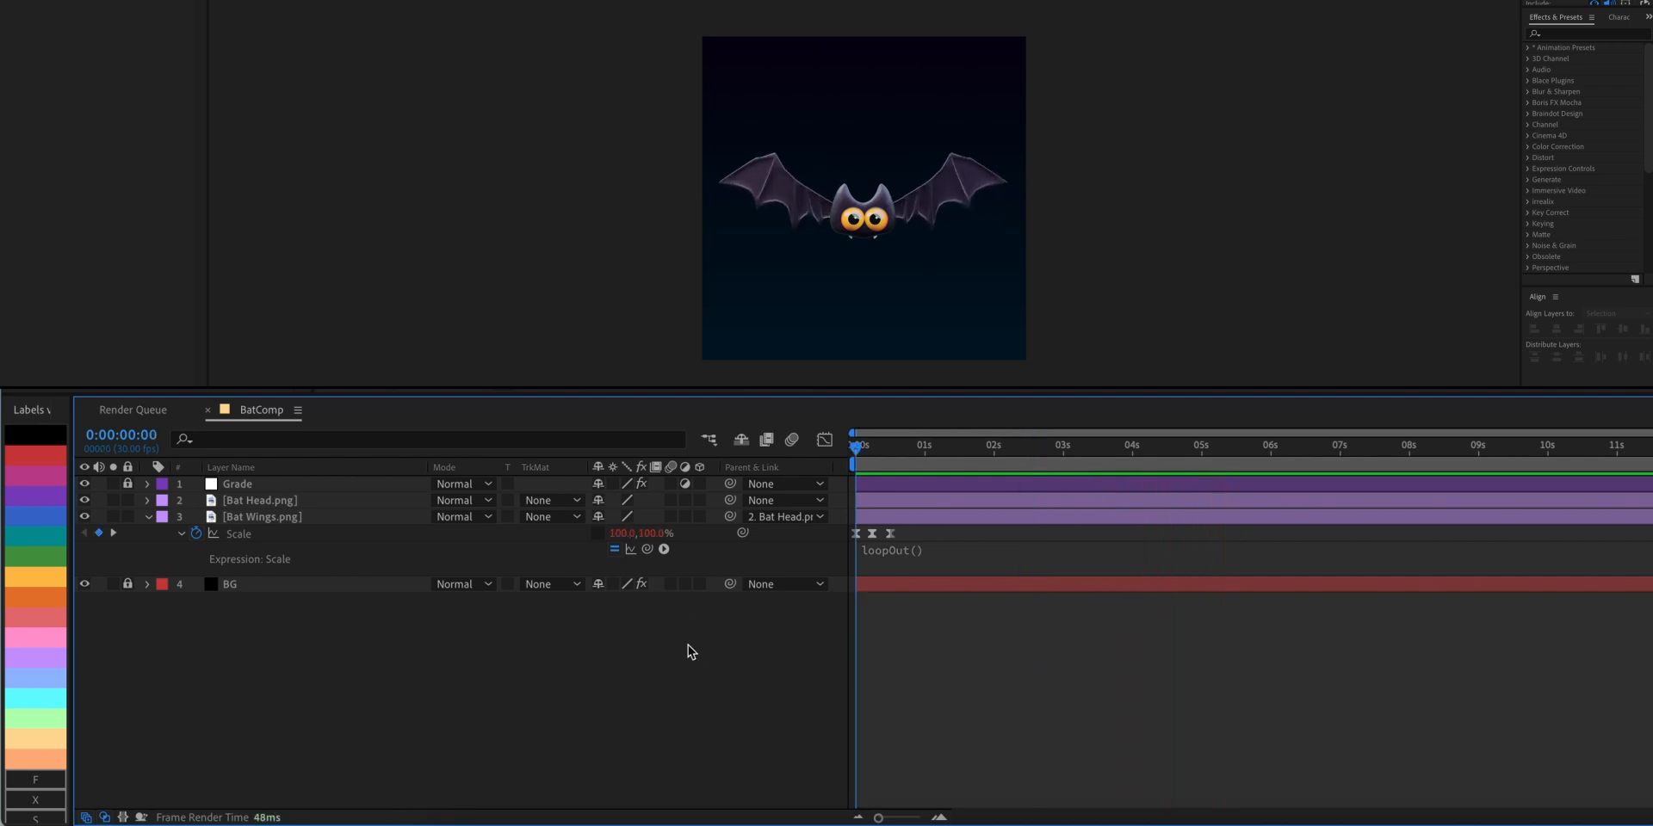
Step: Add the expression wiggle(2,5) to the Bat Wings layer's Rotation and preview the motion
left_click(261, 517)
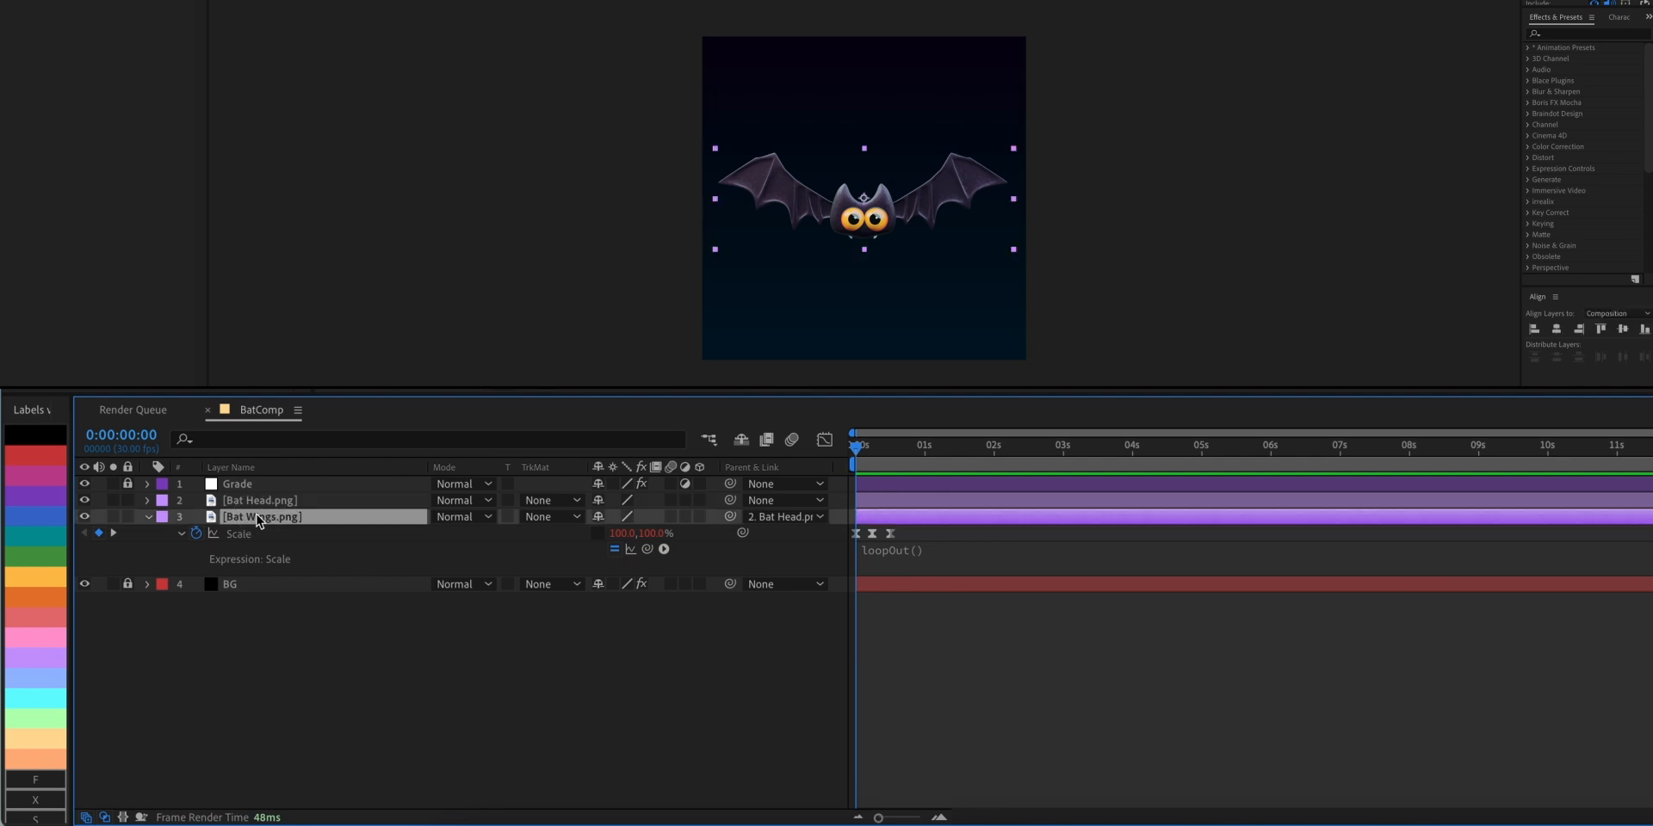
key("r")
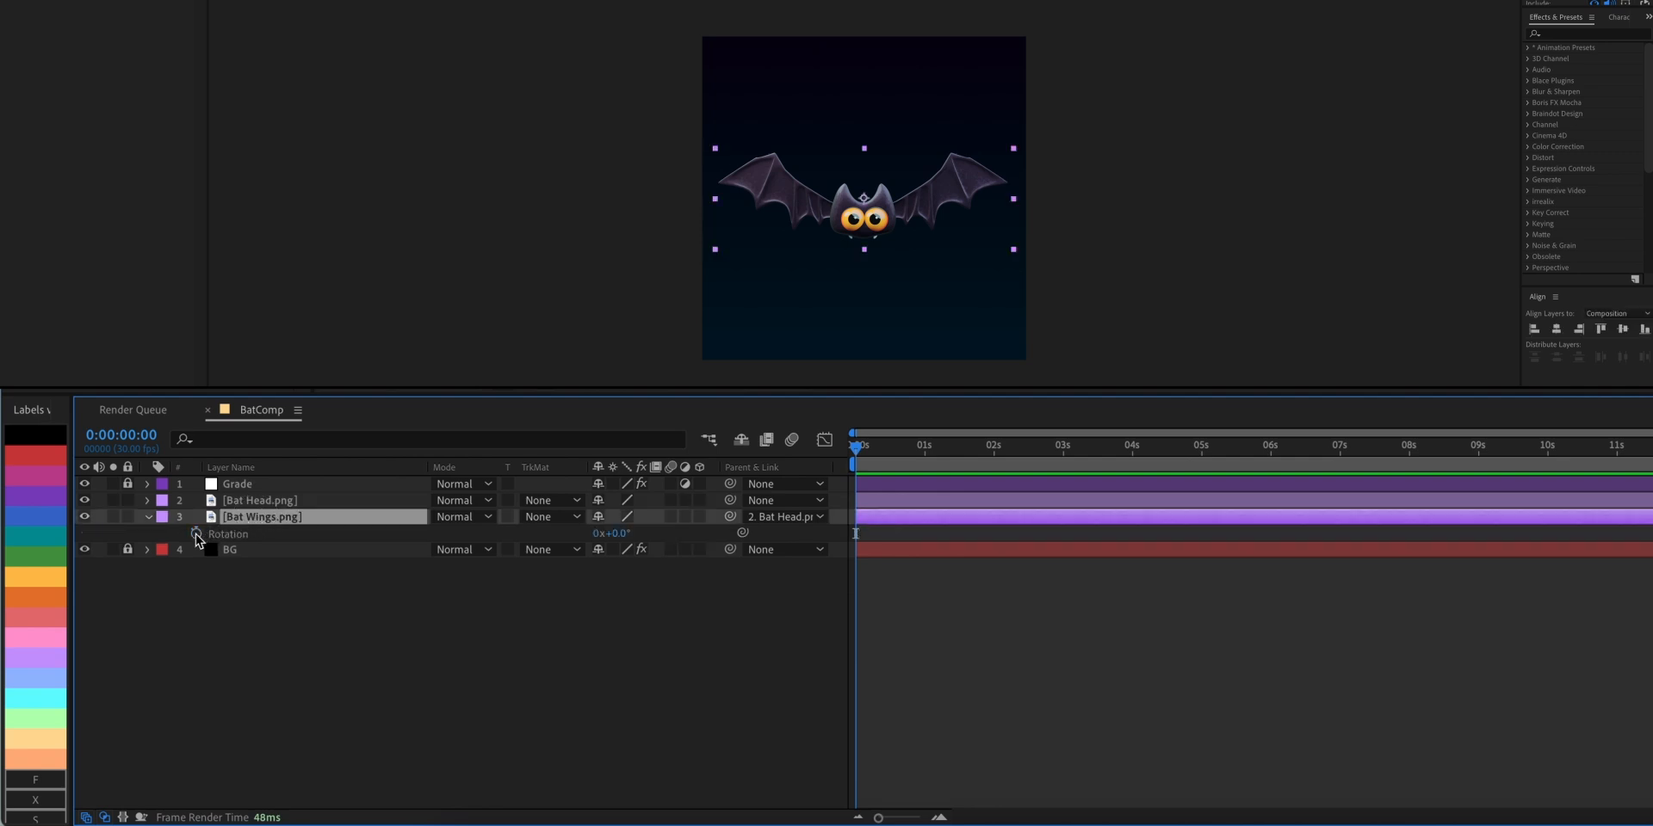
left_click(195, 534, "alt")
type("wiggle")
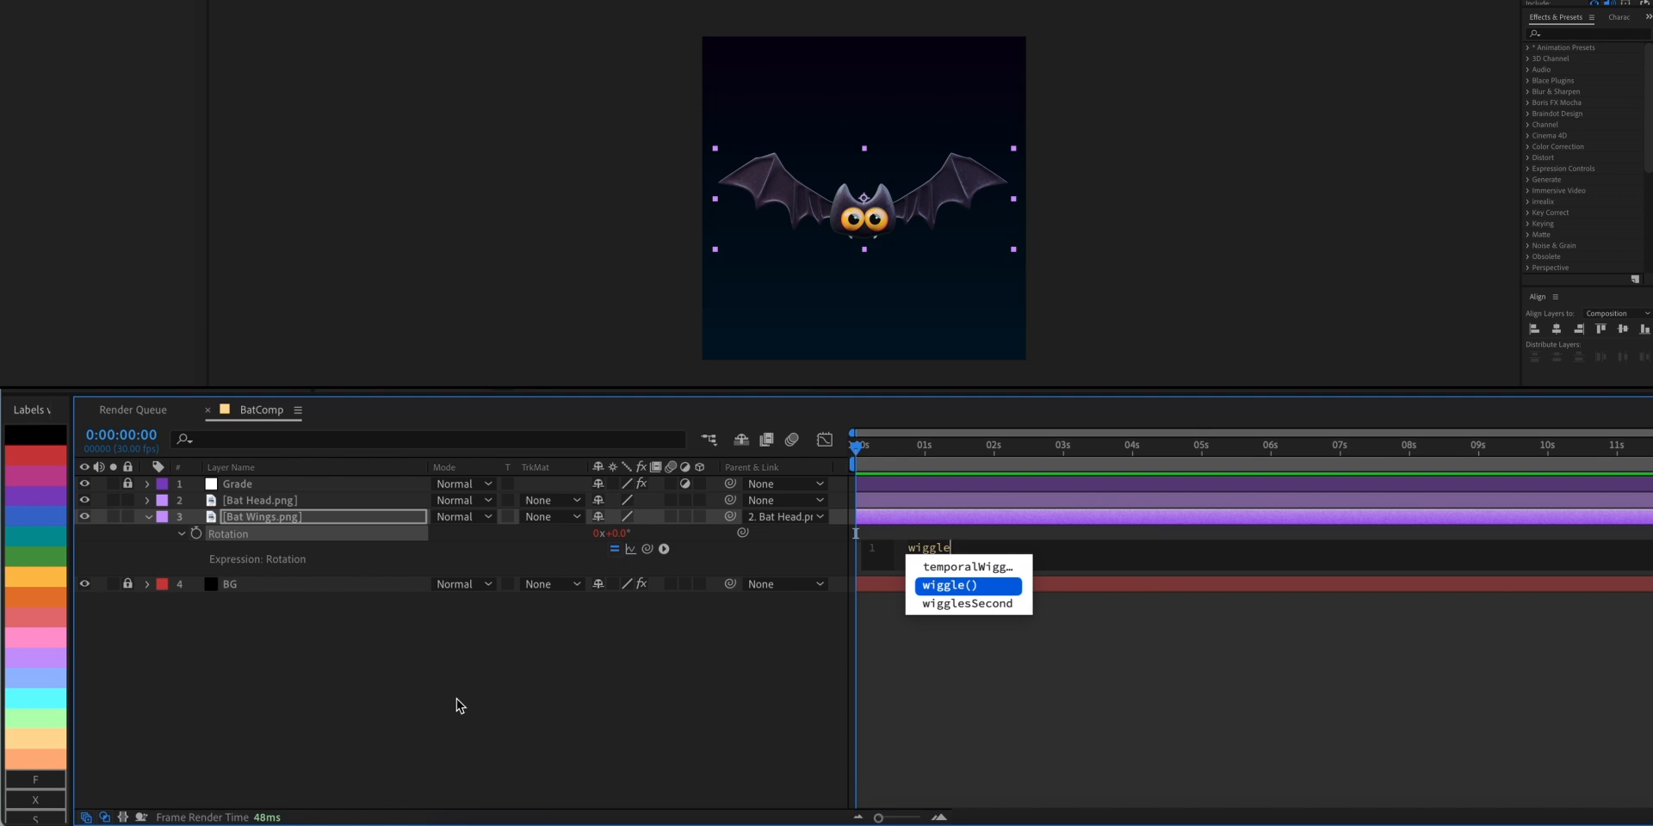
key("Return")
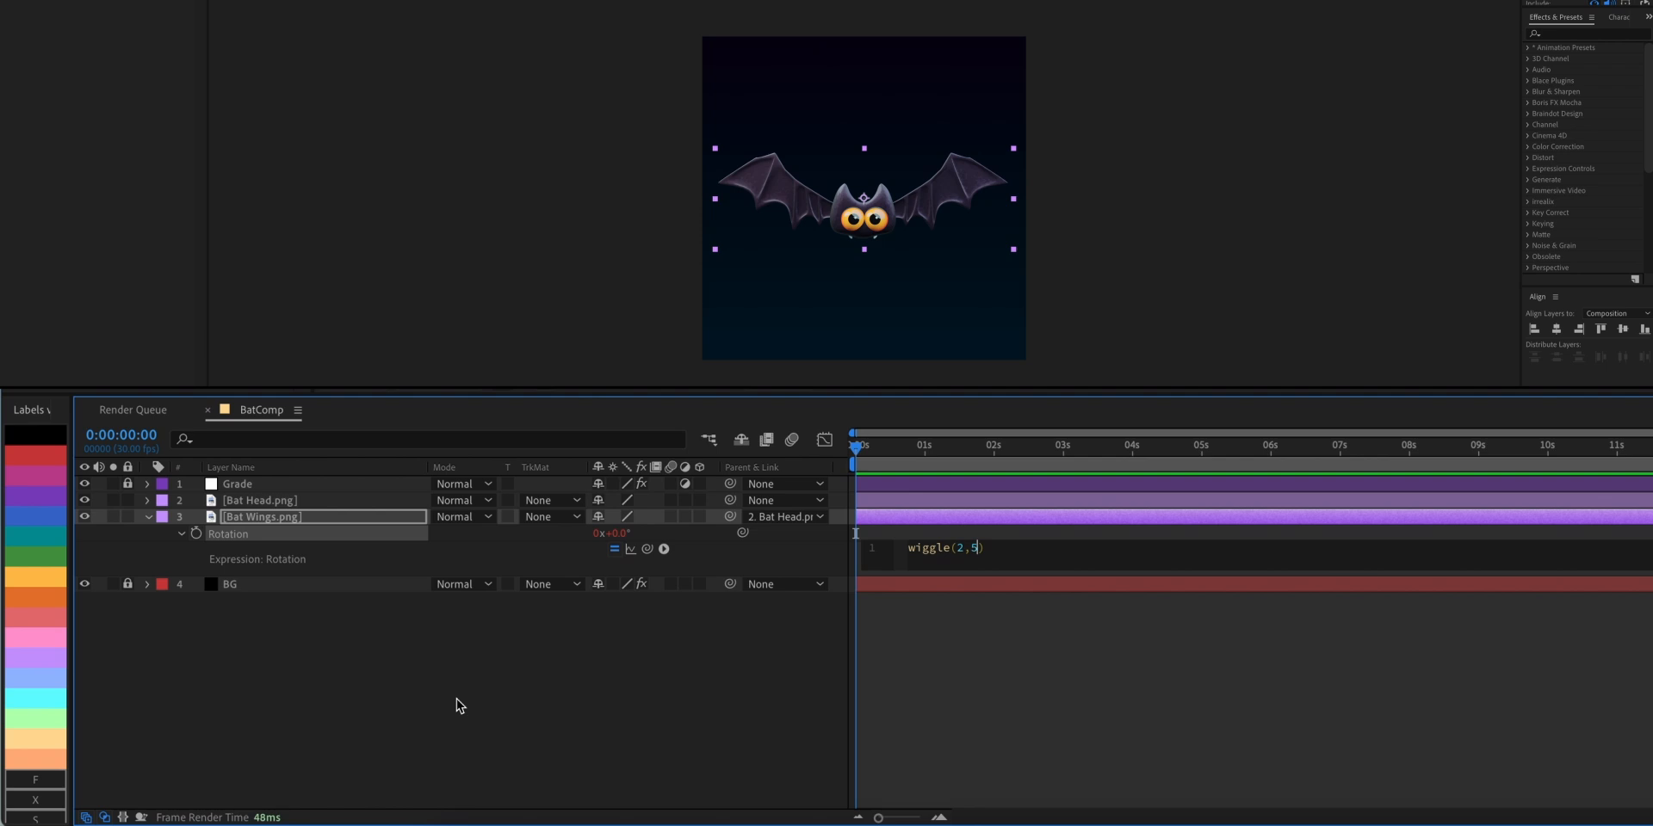
left_click(456, 699)
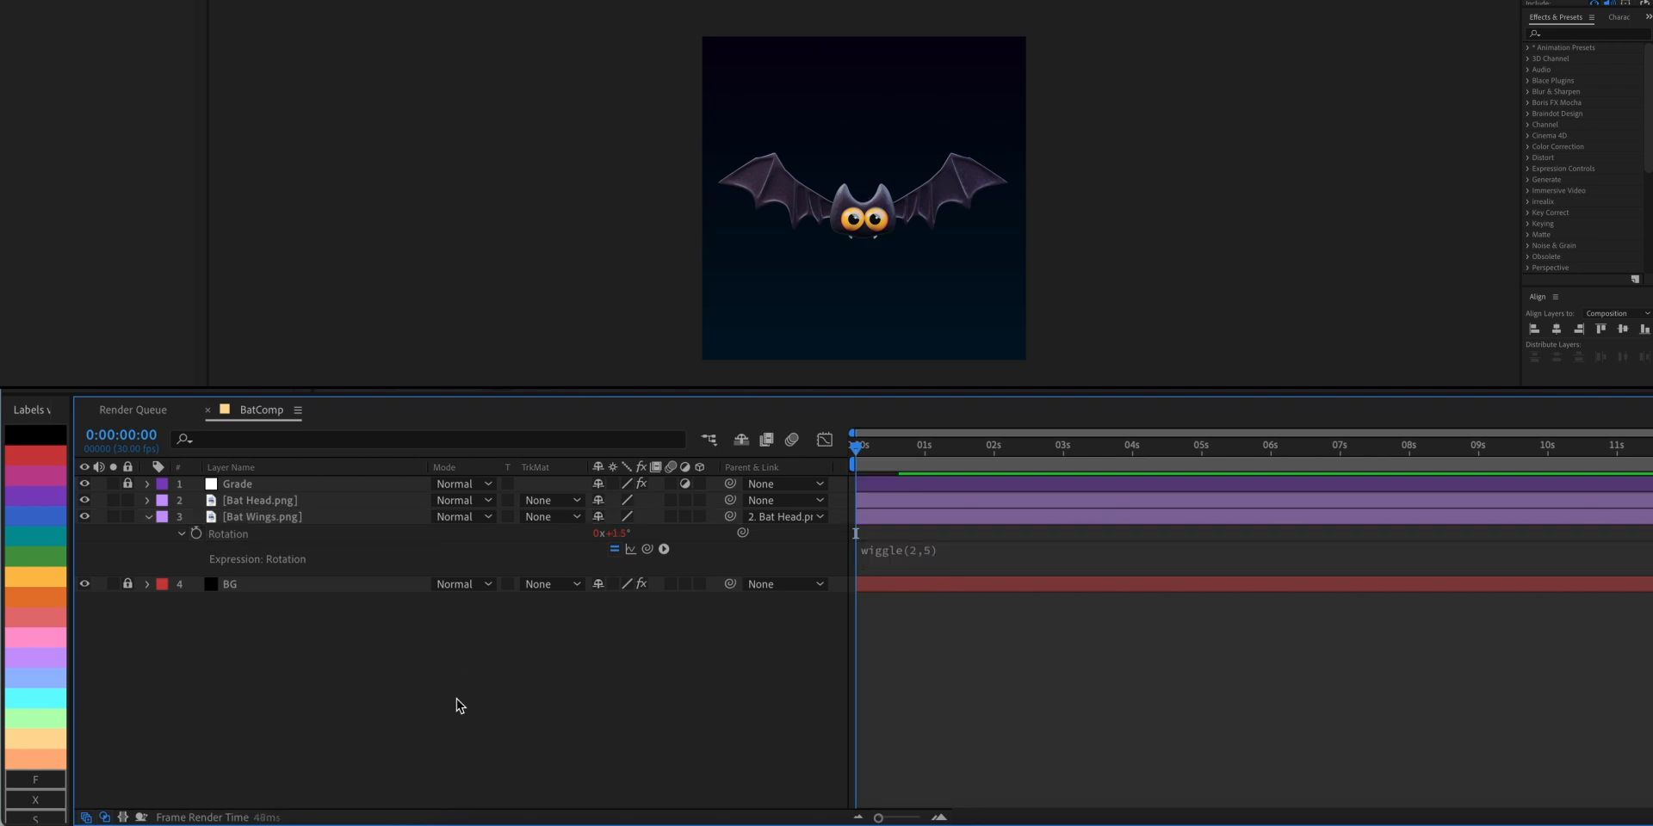
key("space")
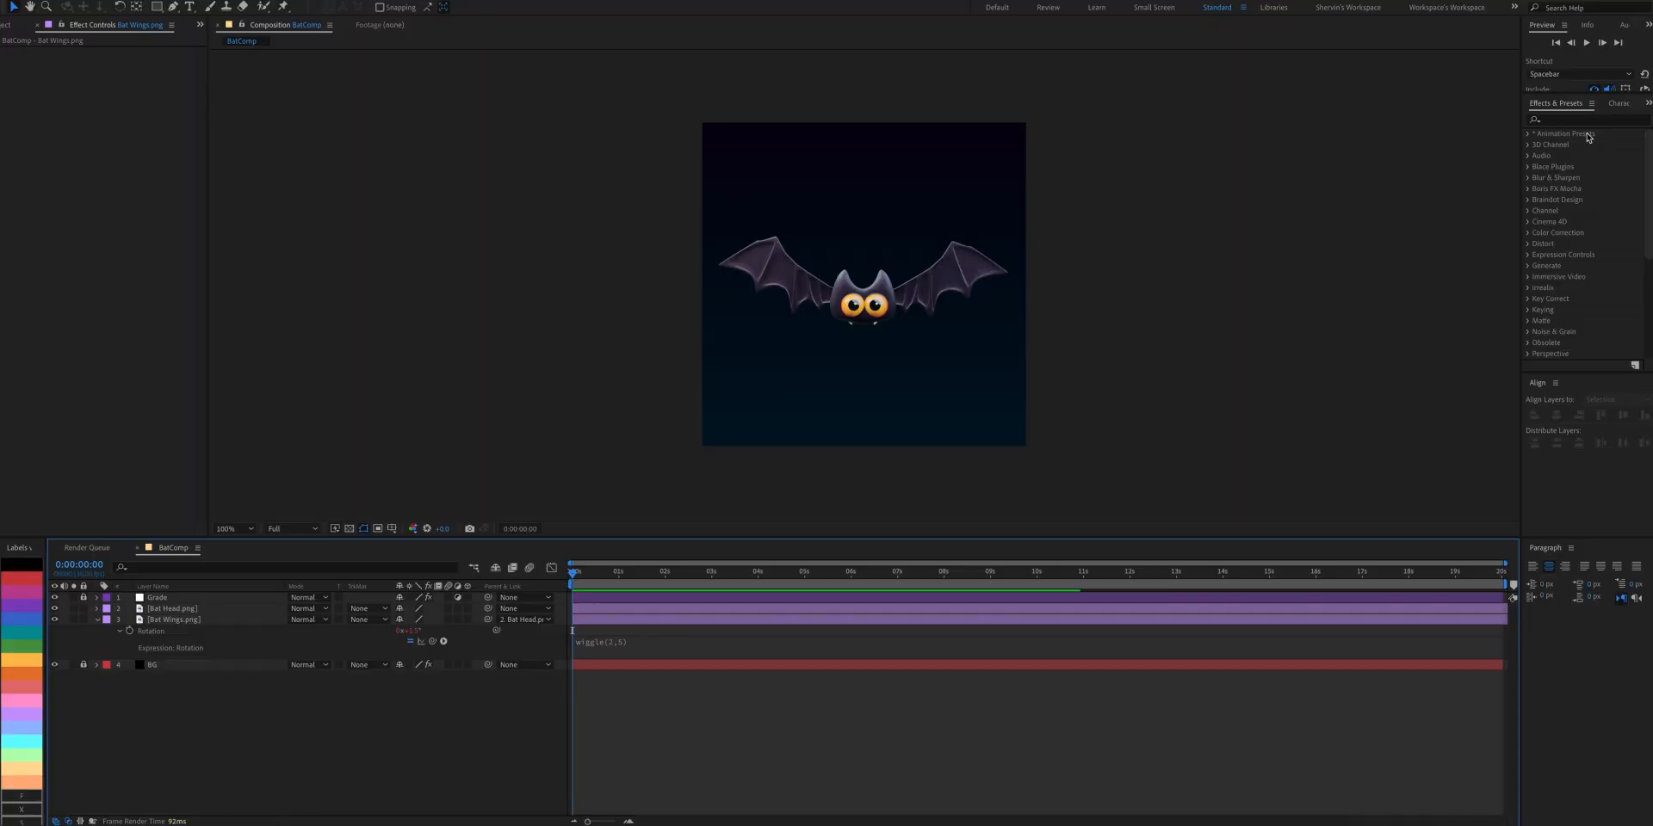
Step: Apply the Mirror effect to the bat wings and place its Reflection Center at the wings' middle, 2294.0, 780.3
left_click(1588, 137)
type("mirro")
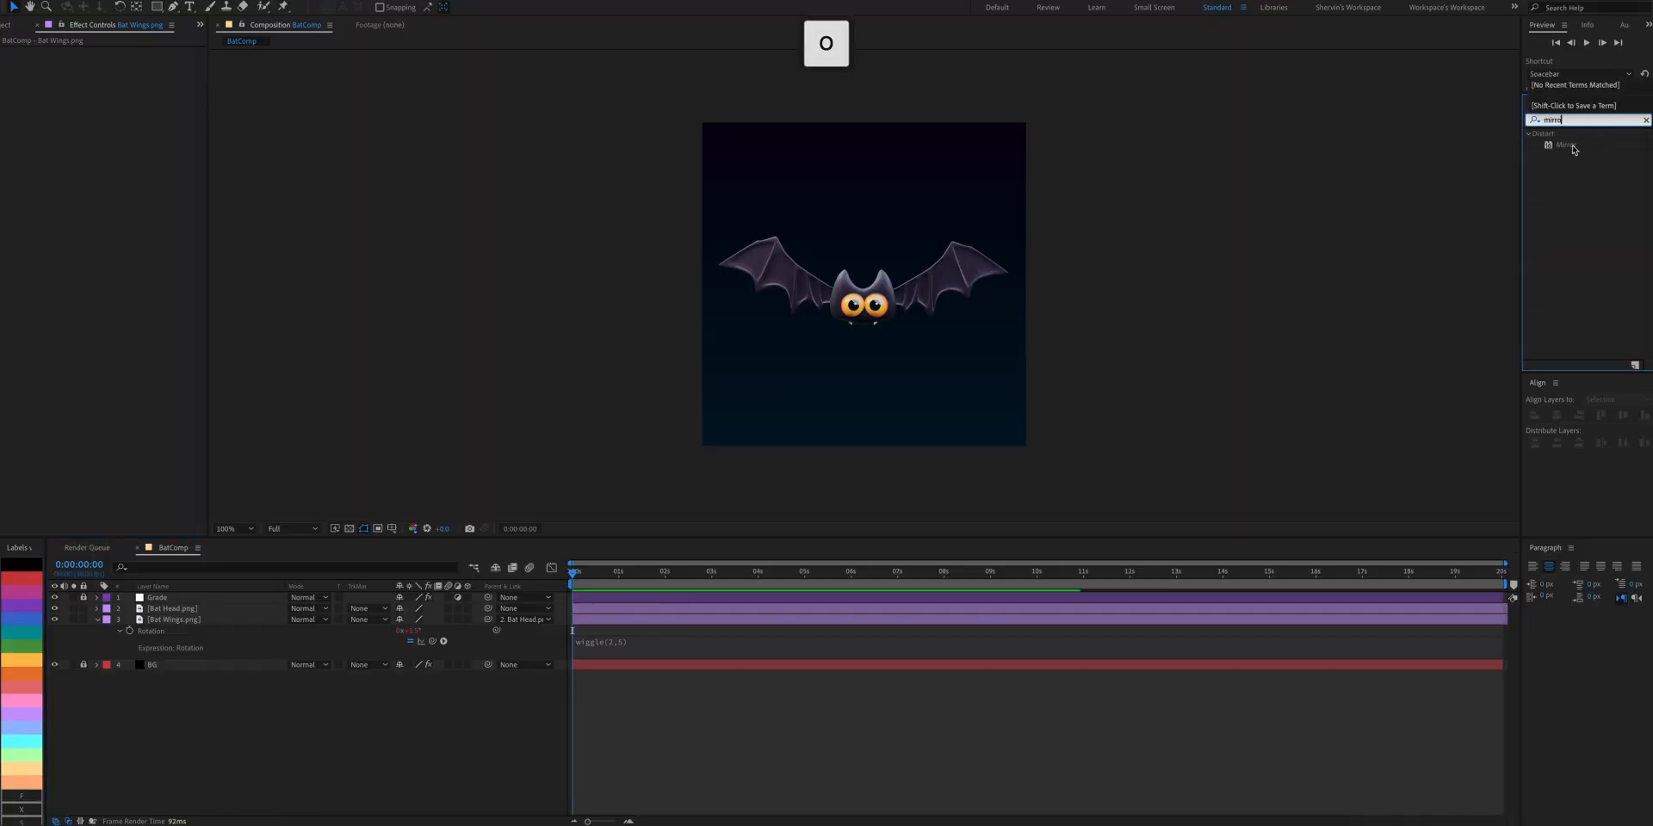
left_click_drag(1573, 149, 964, 279)
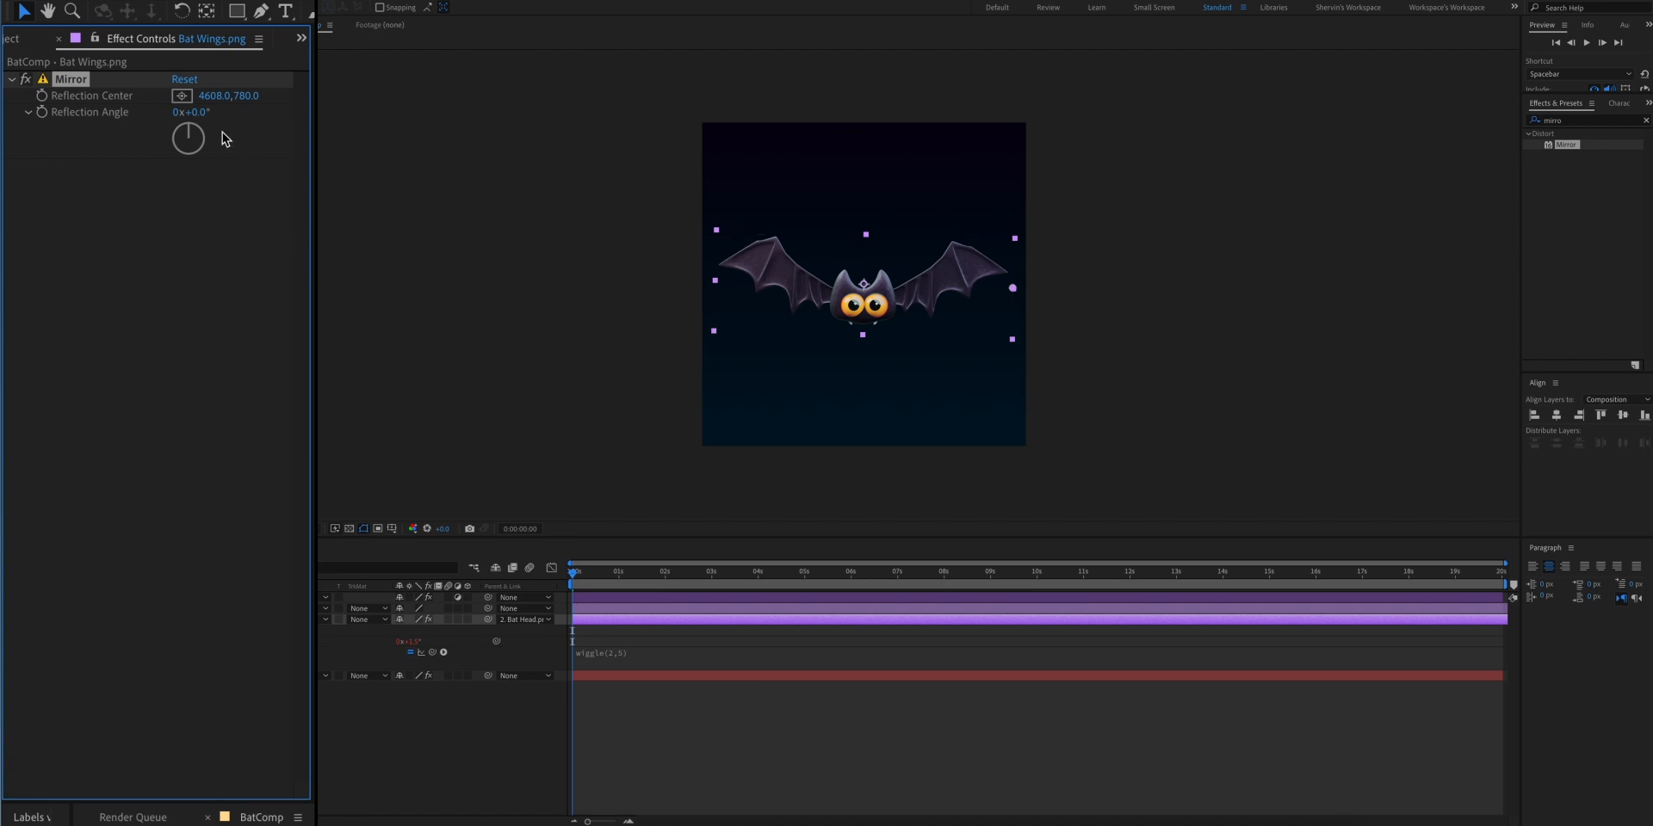
left_click(181, 96)
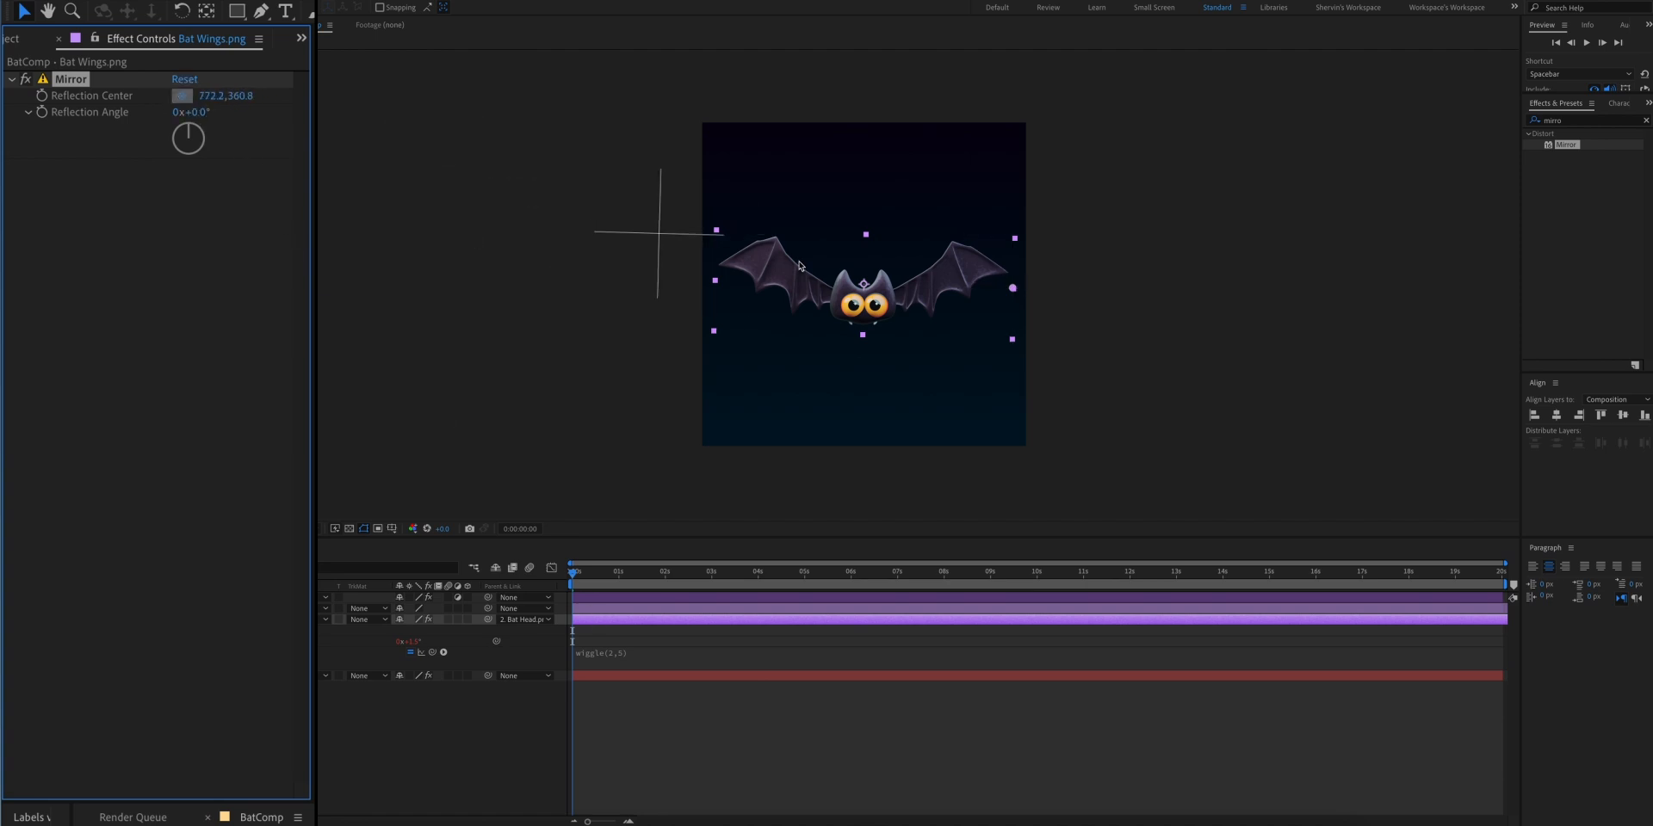
left_click(880, 284)
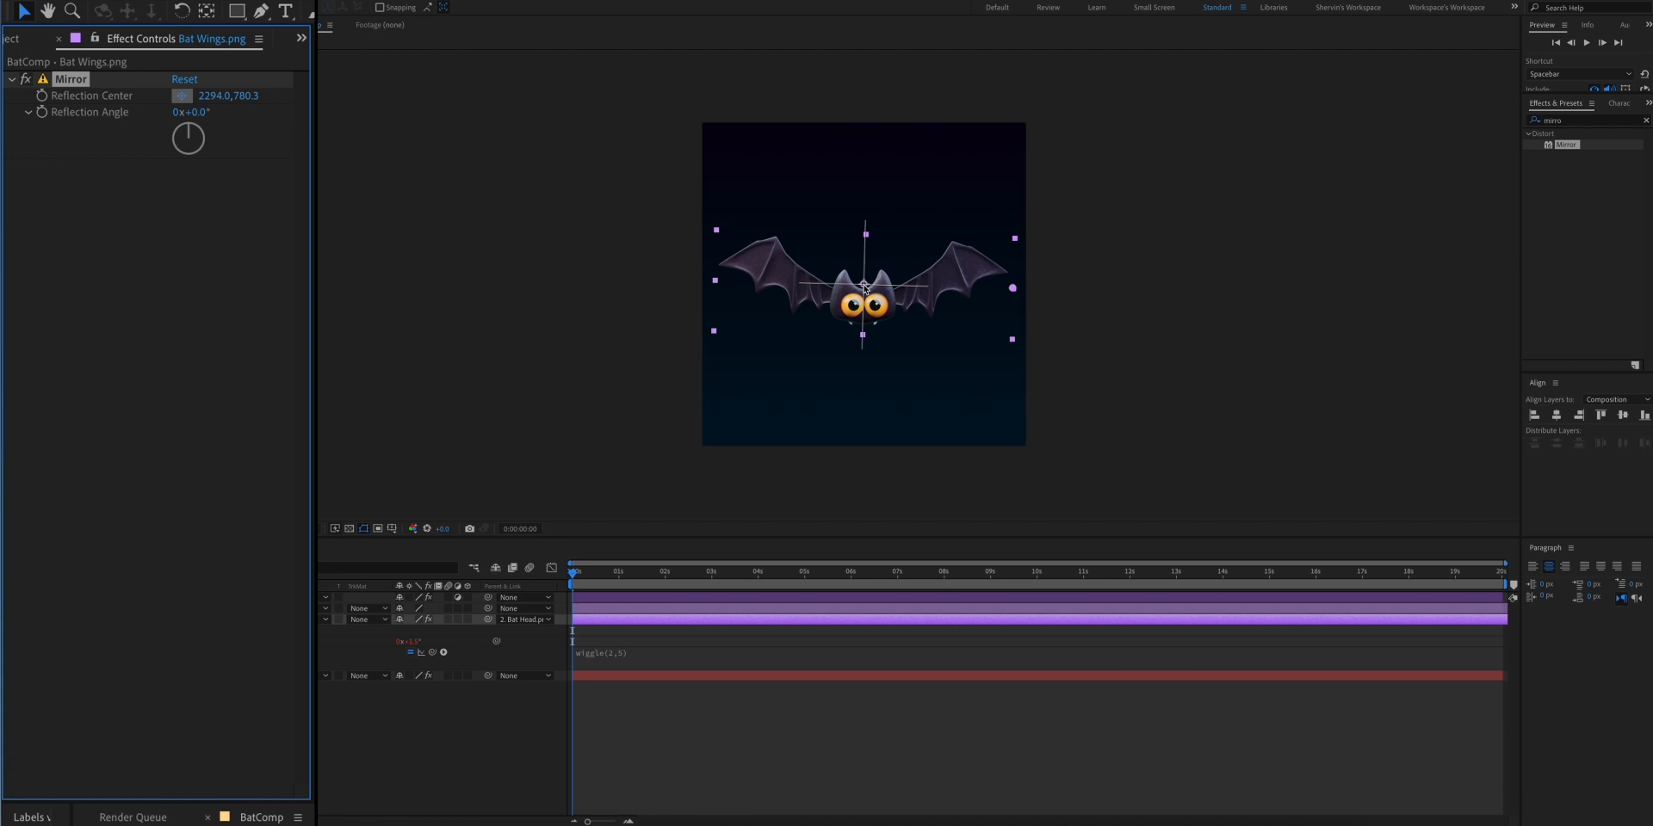
left_click(864, 287)
Step: Add the expression wiggle(3,2) to the Mirror effect's Reflection Angle and preview the animation
key("alt")
left_click(41, 116, "alt")
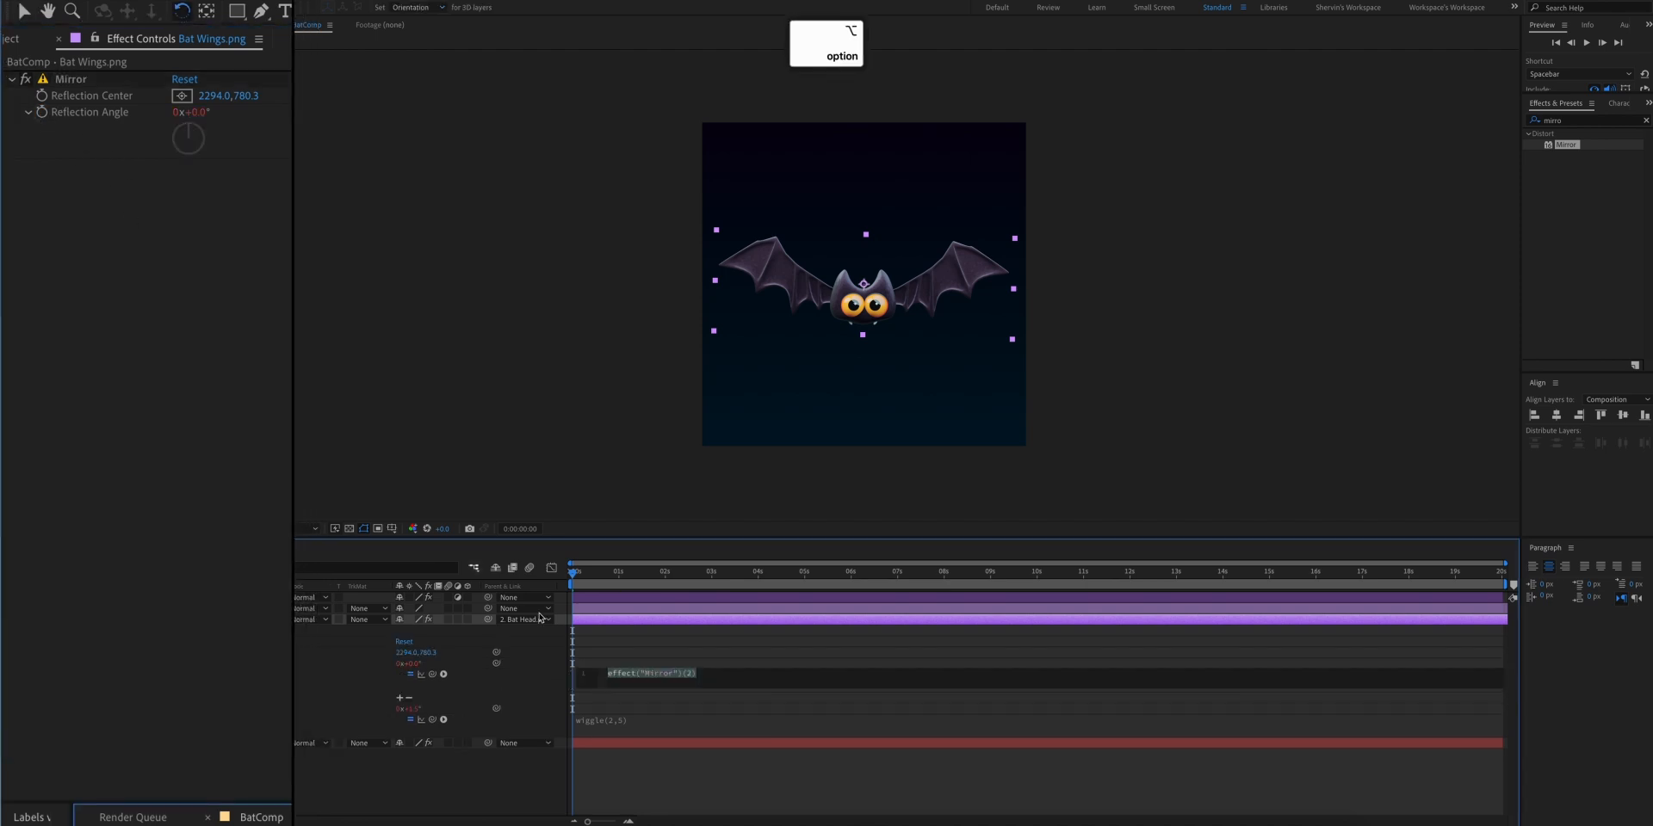
type("wigg")
key("Return")
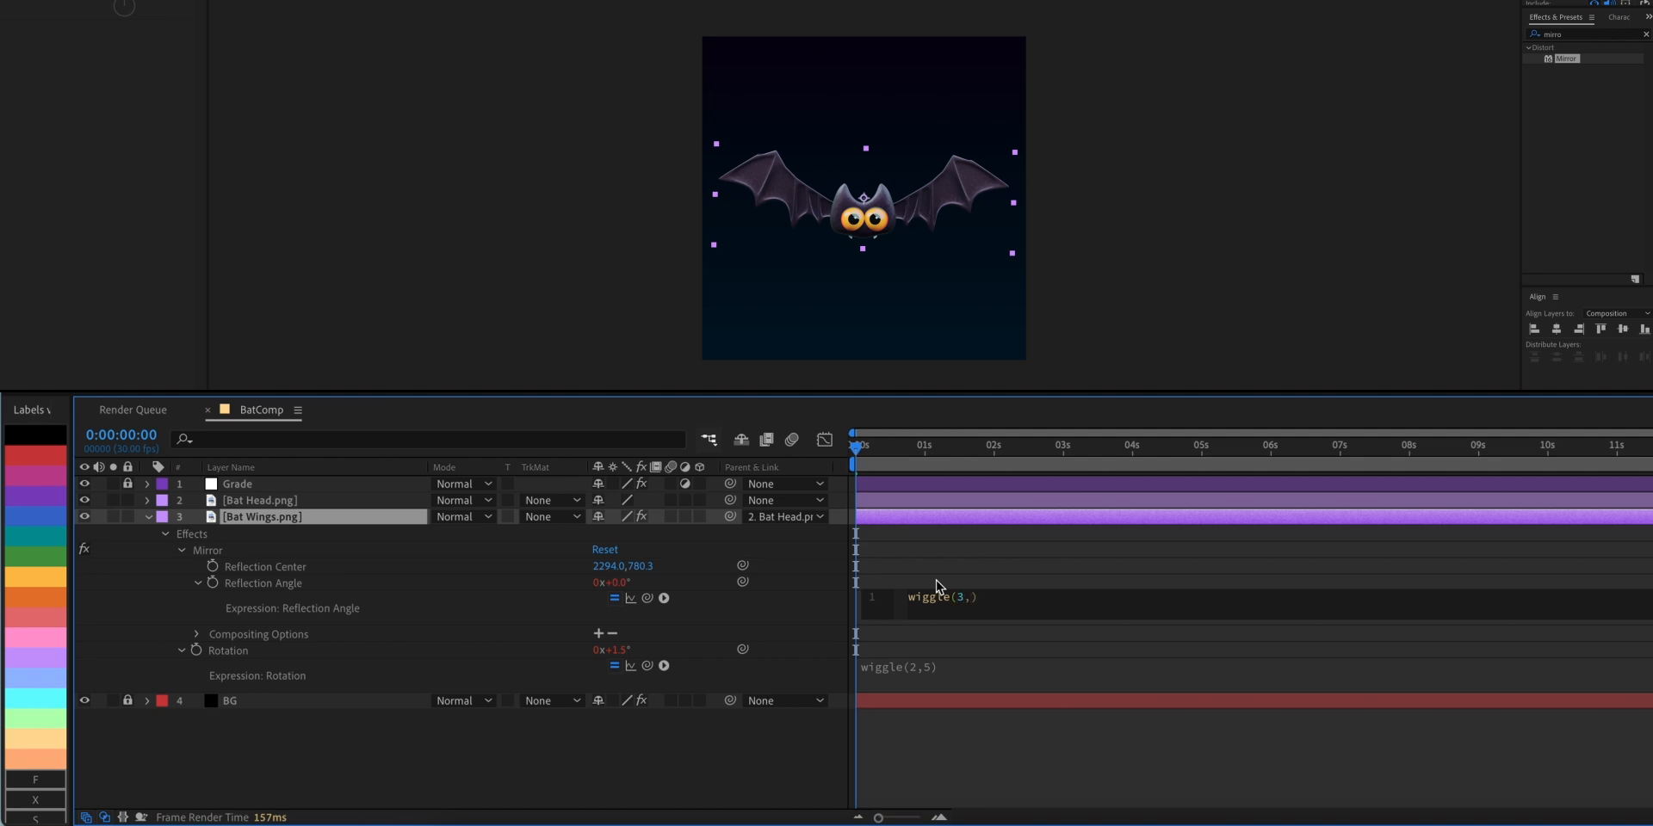
type("3,2")
left_click(1086, 766)
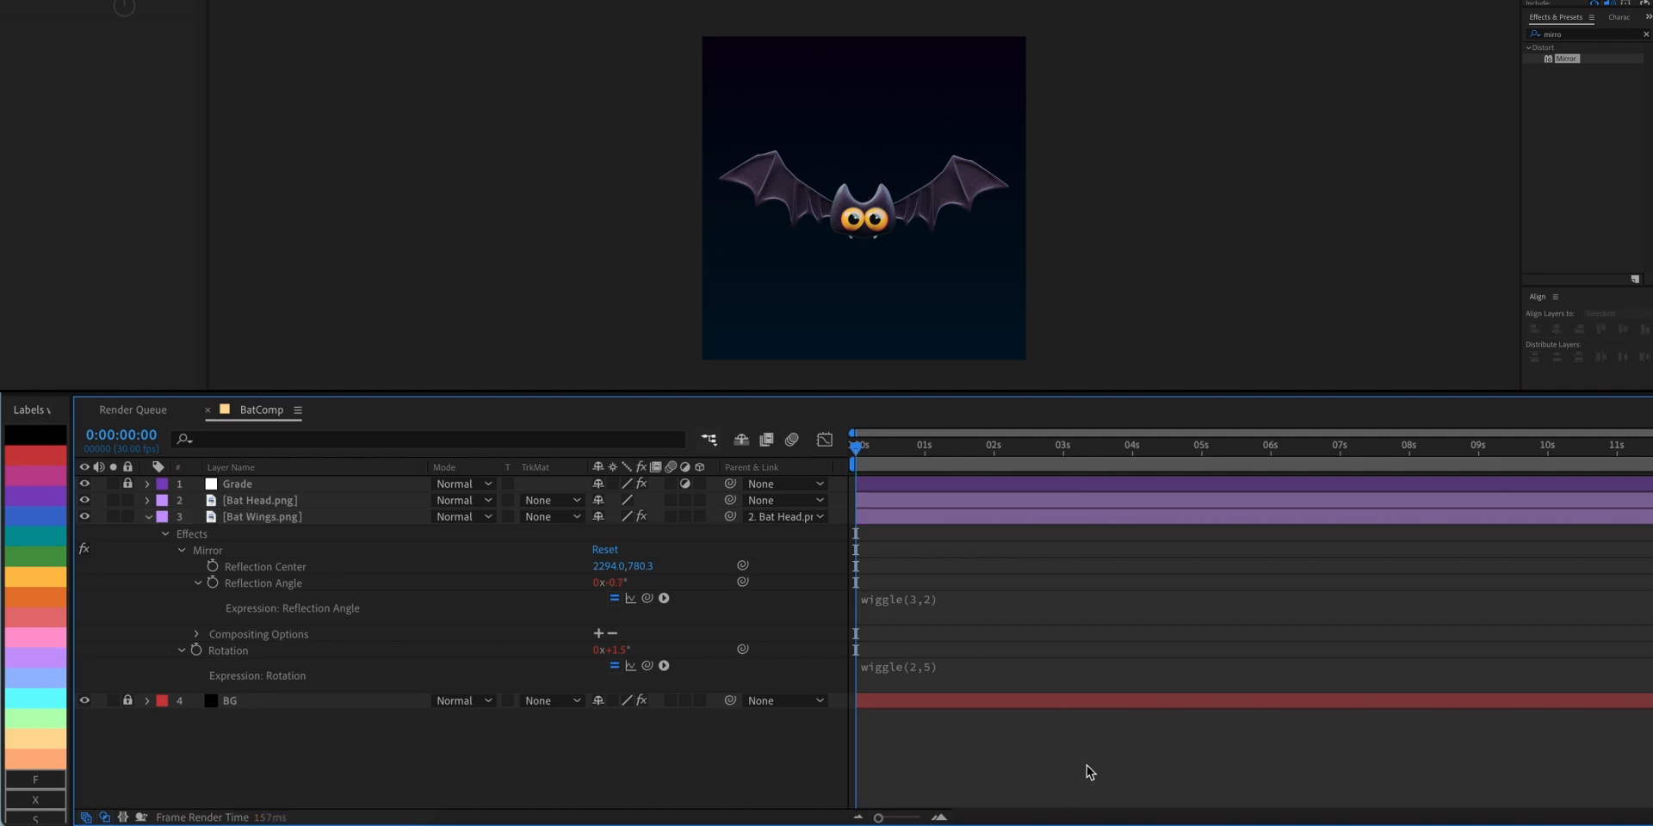
key("space")
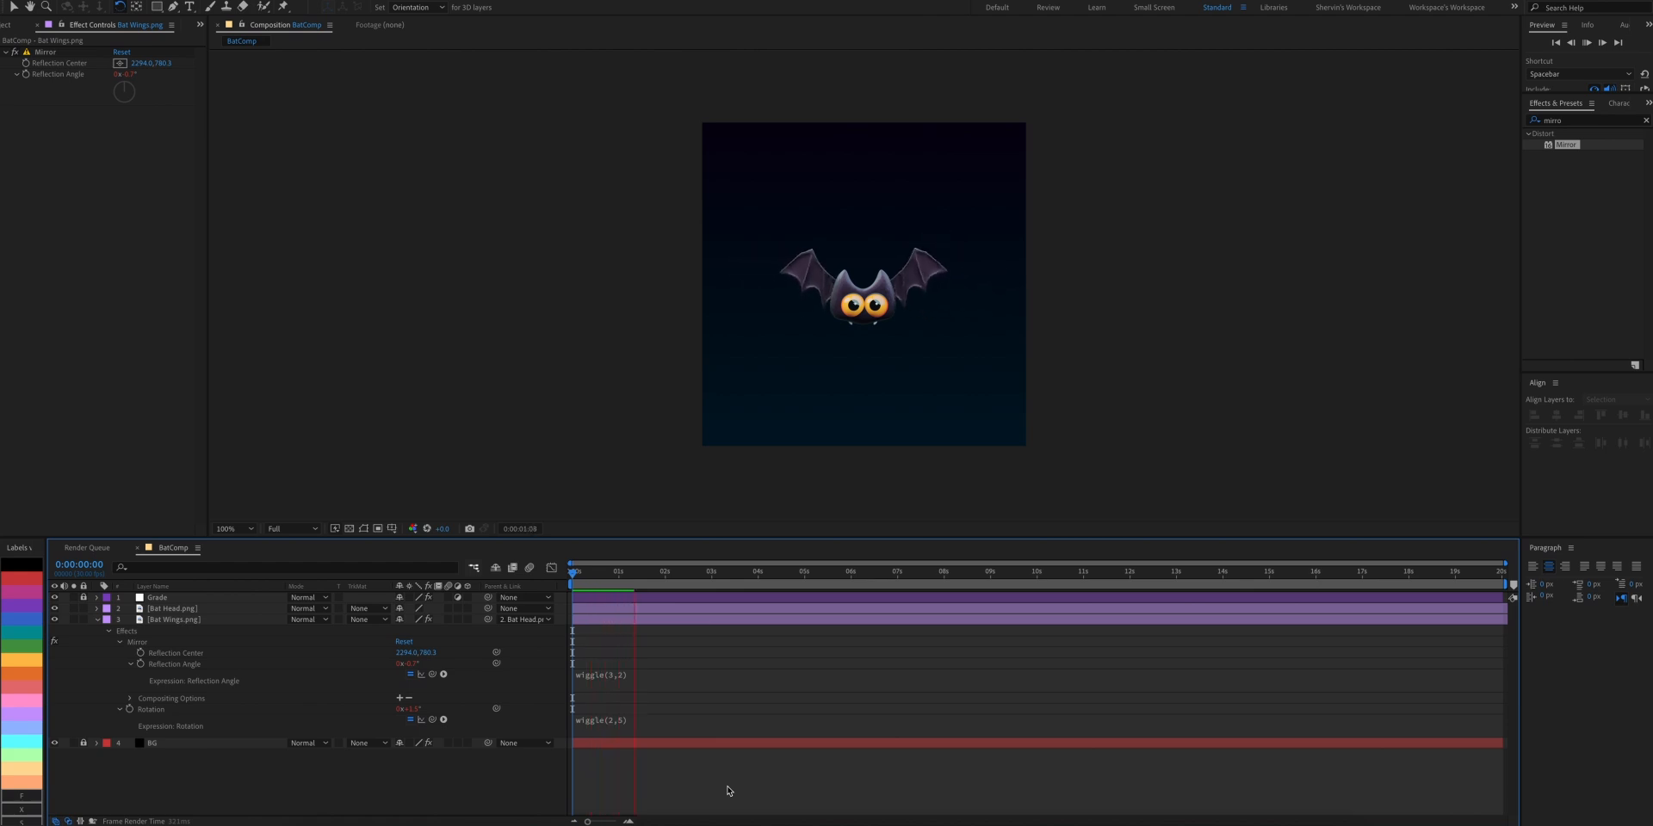
Step: Keyframe the Bat Wings layer's Position at the start, nudged down at frame 7 and back to the starting position at frame 15
left_click(707, 618)
key("u")
left_click_drag(573, 575, 585, 575)
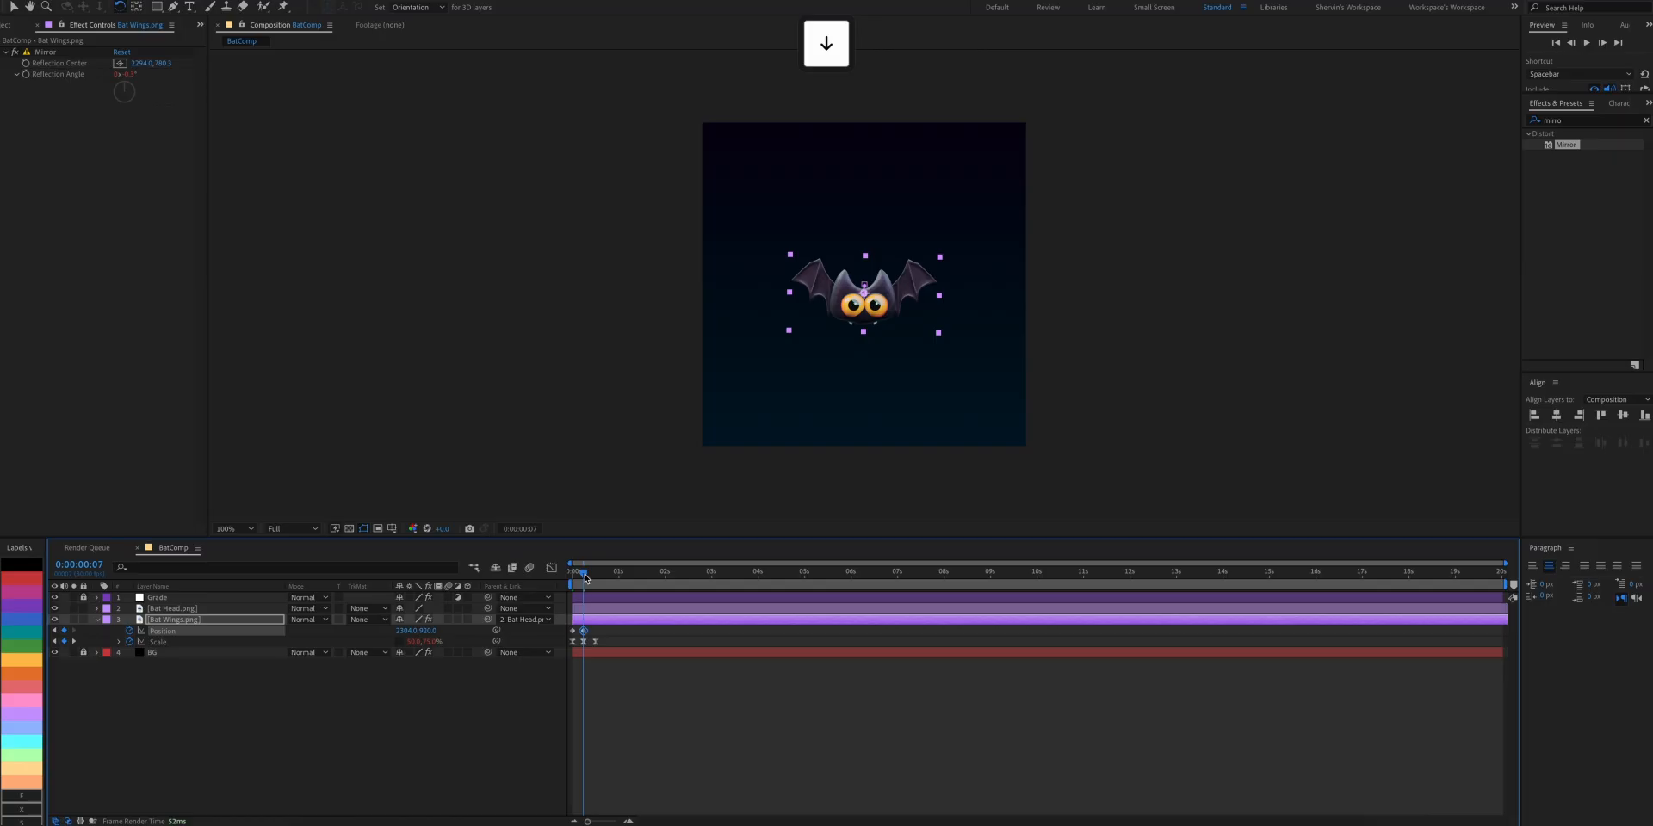
key("shift+Page_Down")
key("super+v")
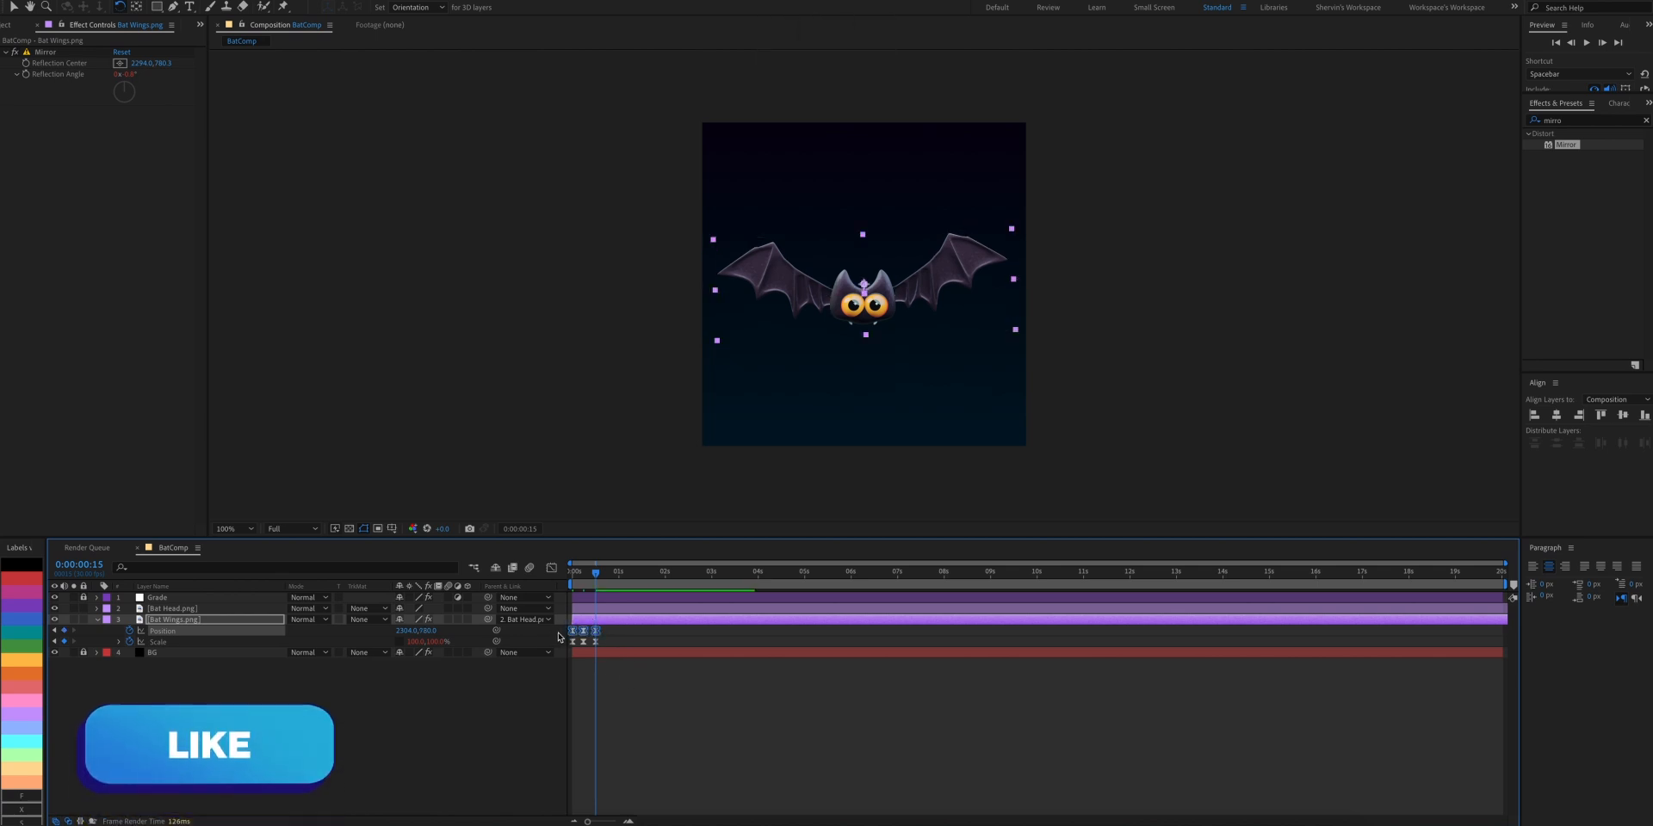
Step: Add a loopOut() expression to the Bat Wings layer's Position and preview the looping movement
left_click(129, 631, "alt")
type("loopOut()")
key("Down")
key("Down")
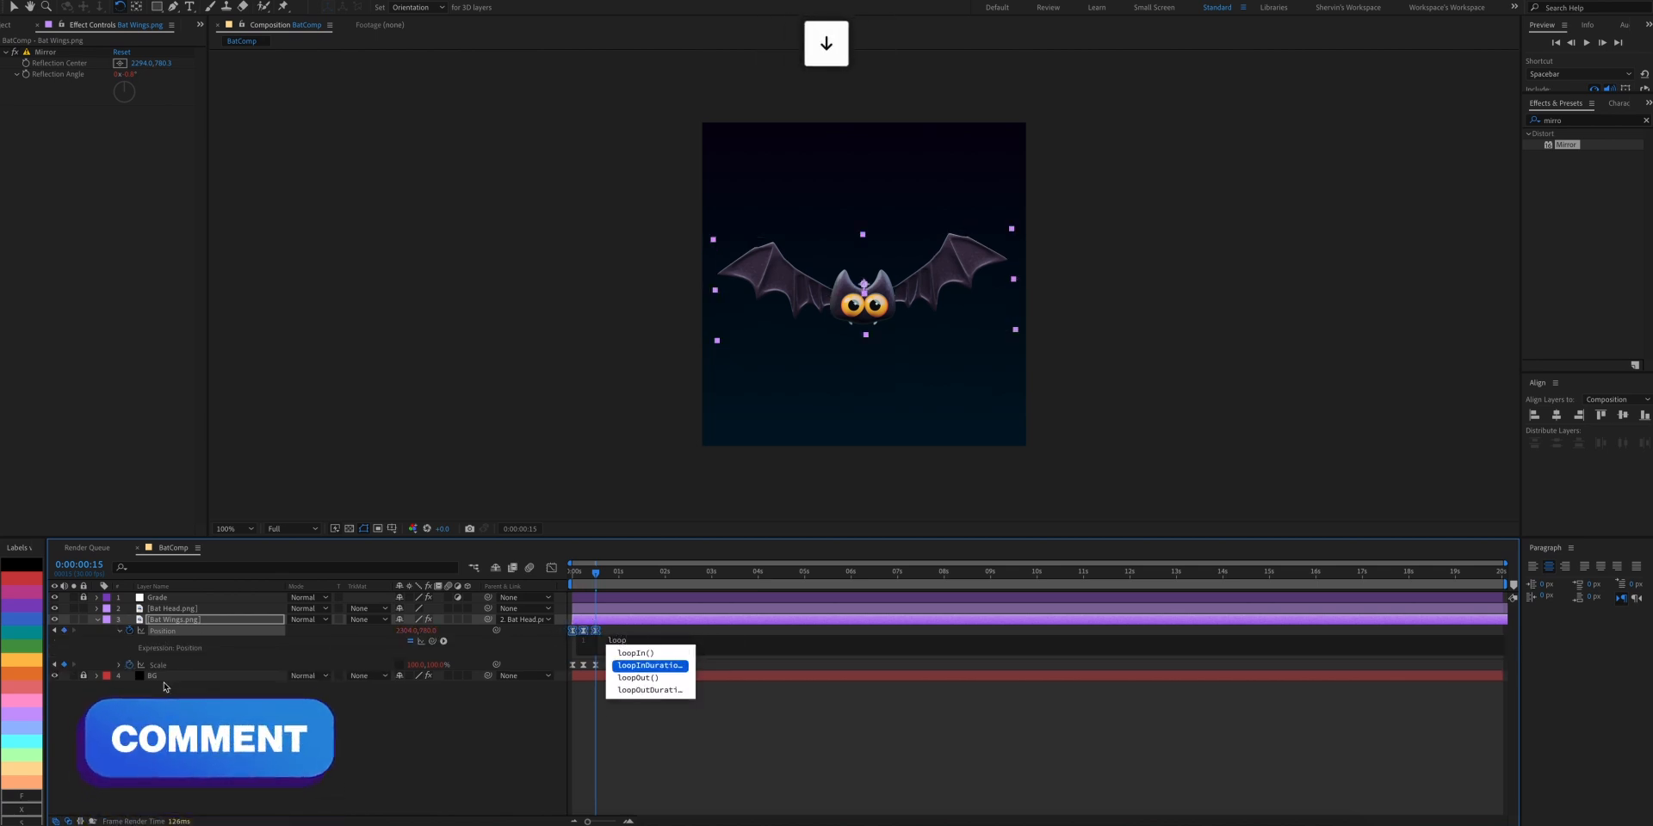
key("Return")
left_click(634, 765)
key("space")
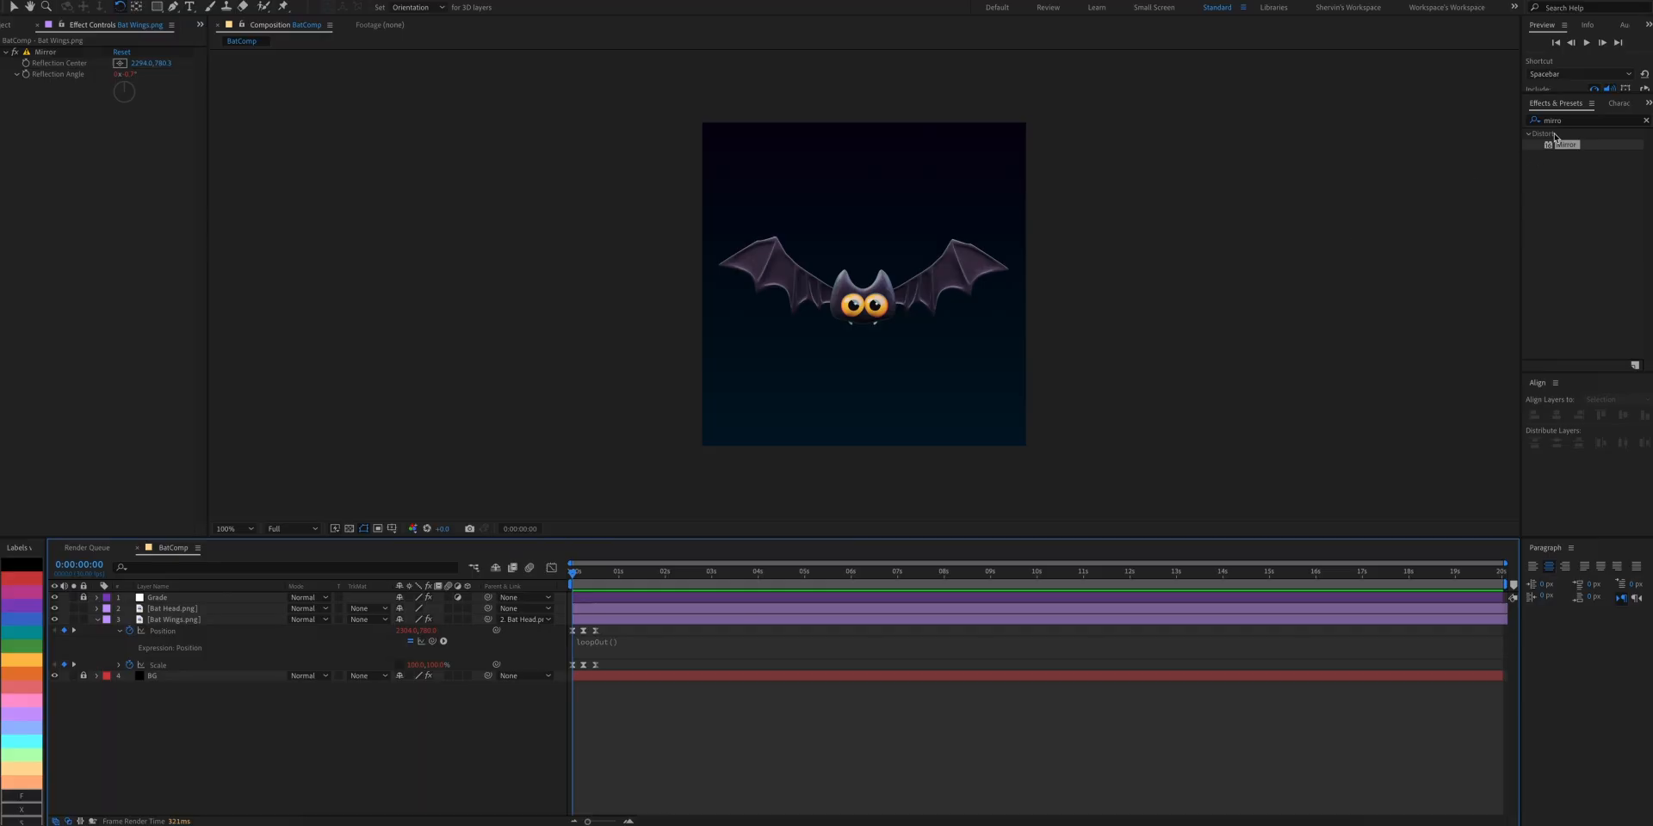
Step: Apply Turbulent Displace to the Bat Wings layer with Amount 33 and Size 300
key("ctrl+a")
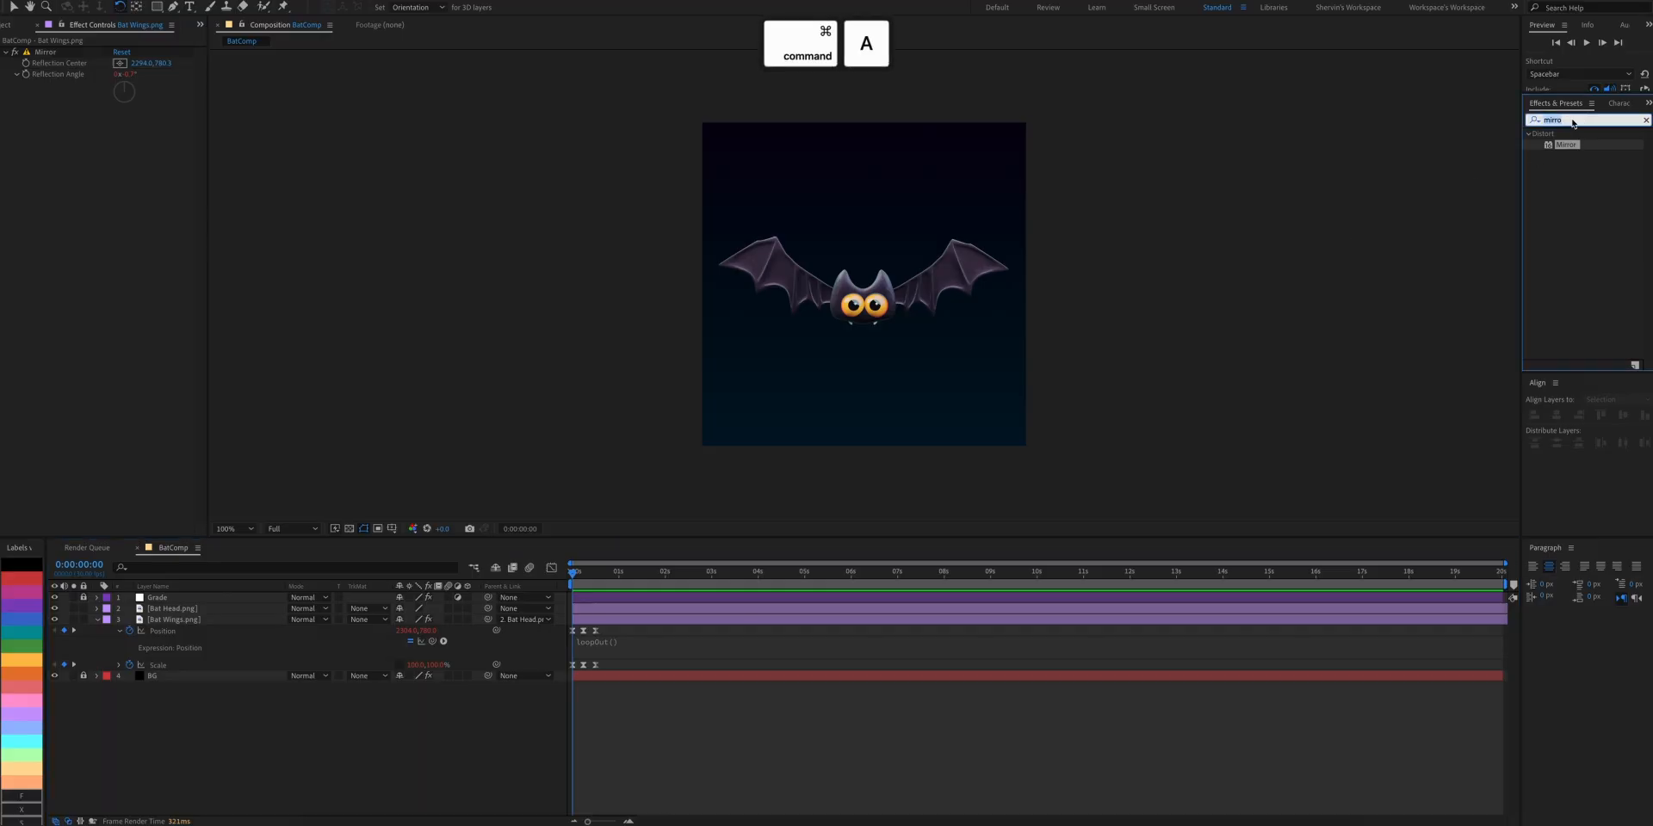
type("turb")
left_click_drag(1585, 145, 190, 618)
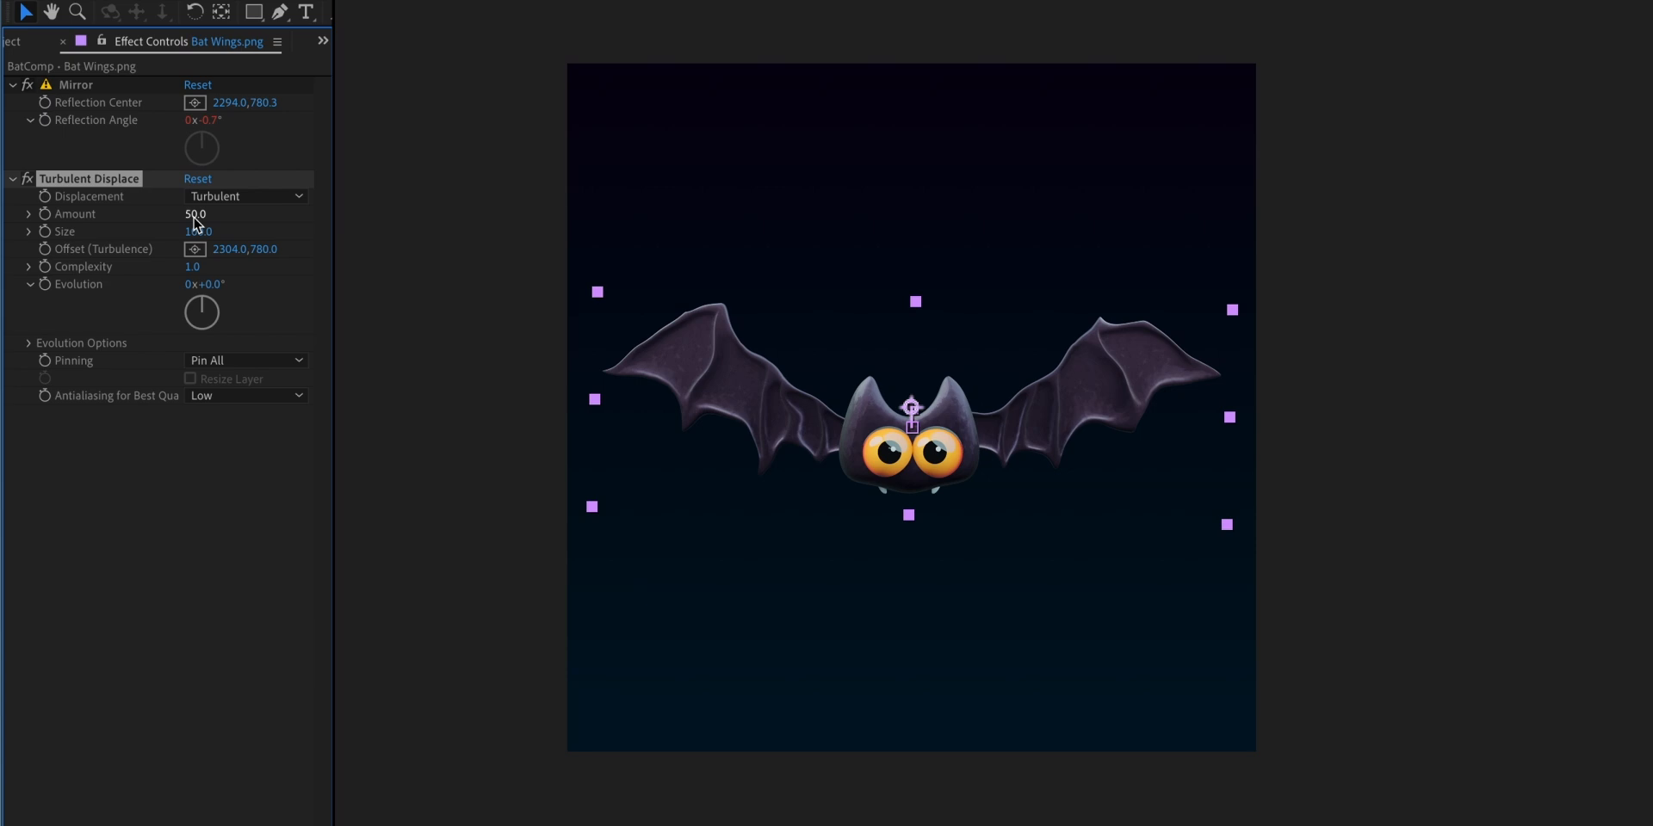
left_click(195, 216)
type("33")
left_click(193, 232)
type("300")
key("Return")
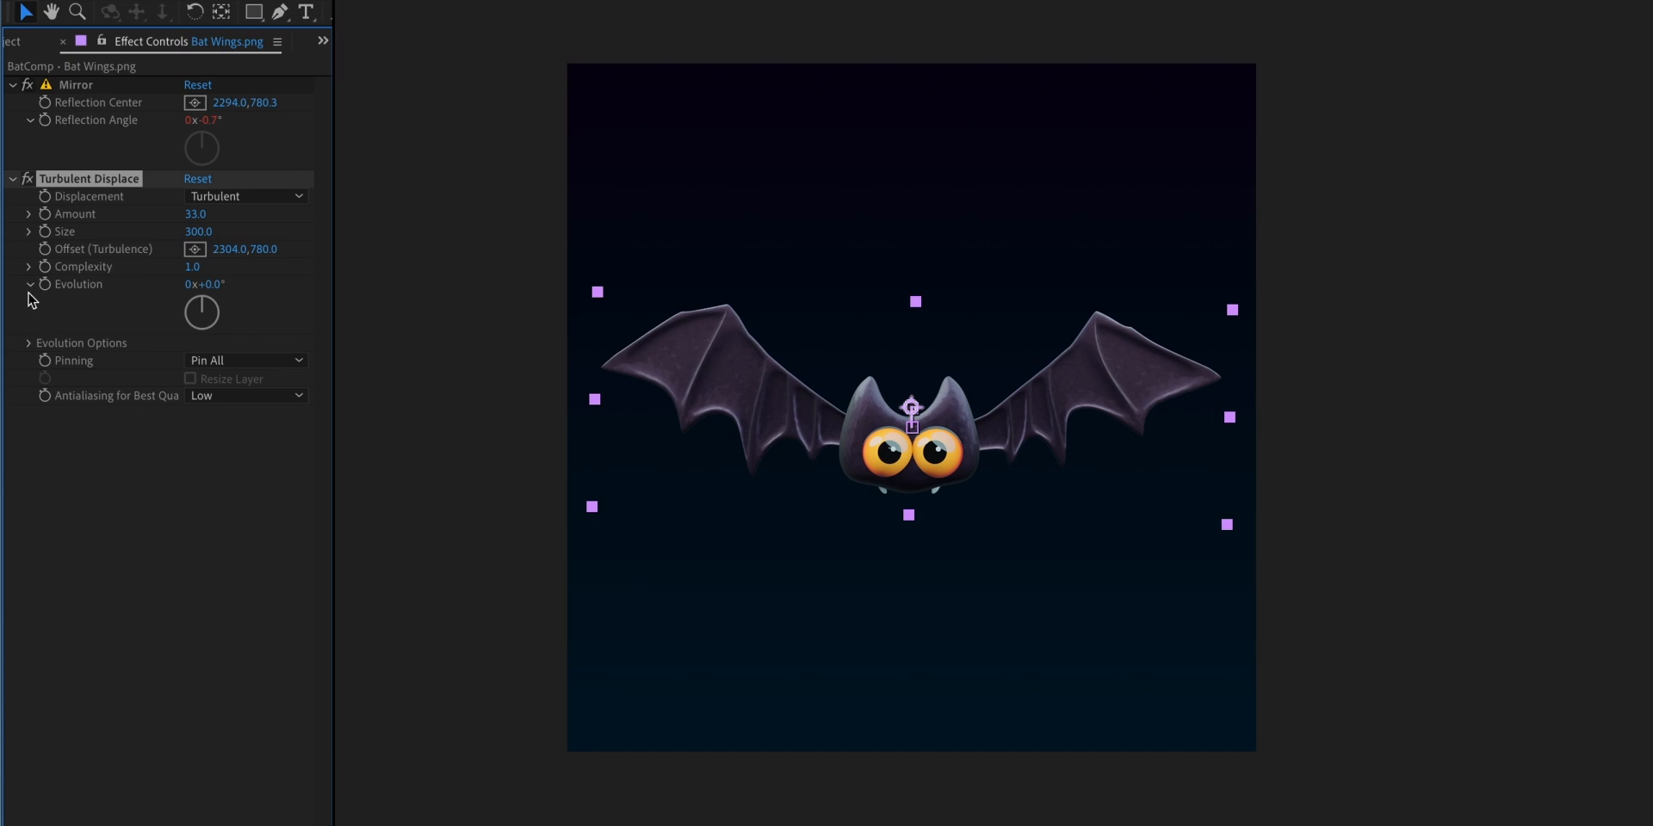
Step: Add the expression time*10 to the Random Seed in the Turbulent Displace effect's Evolution Options
left_click(30, 344)
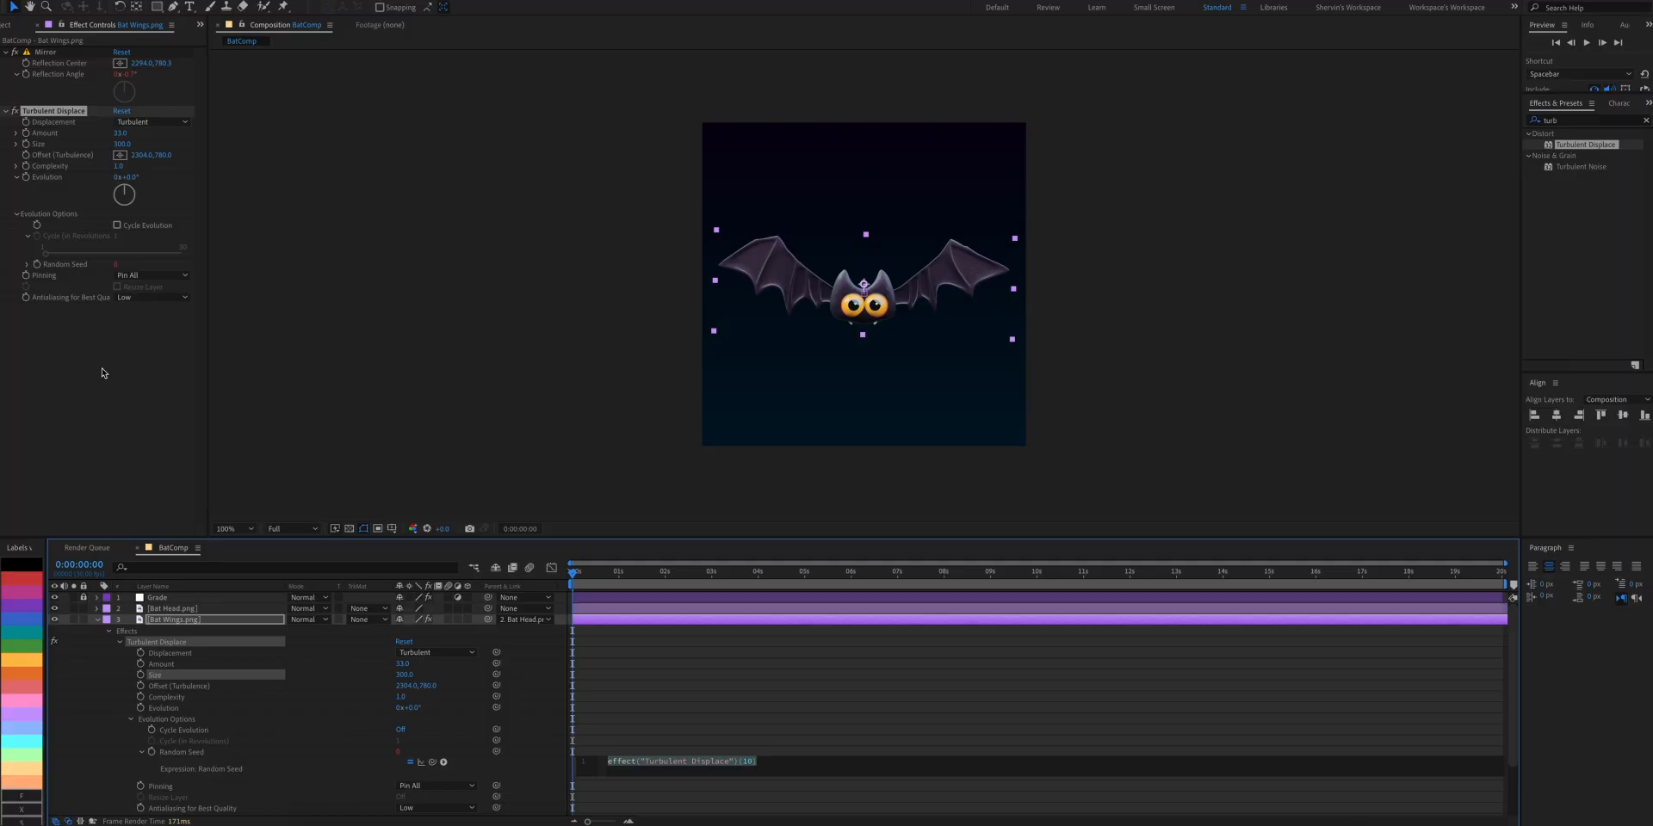
type("time")
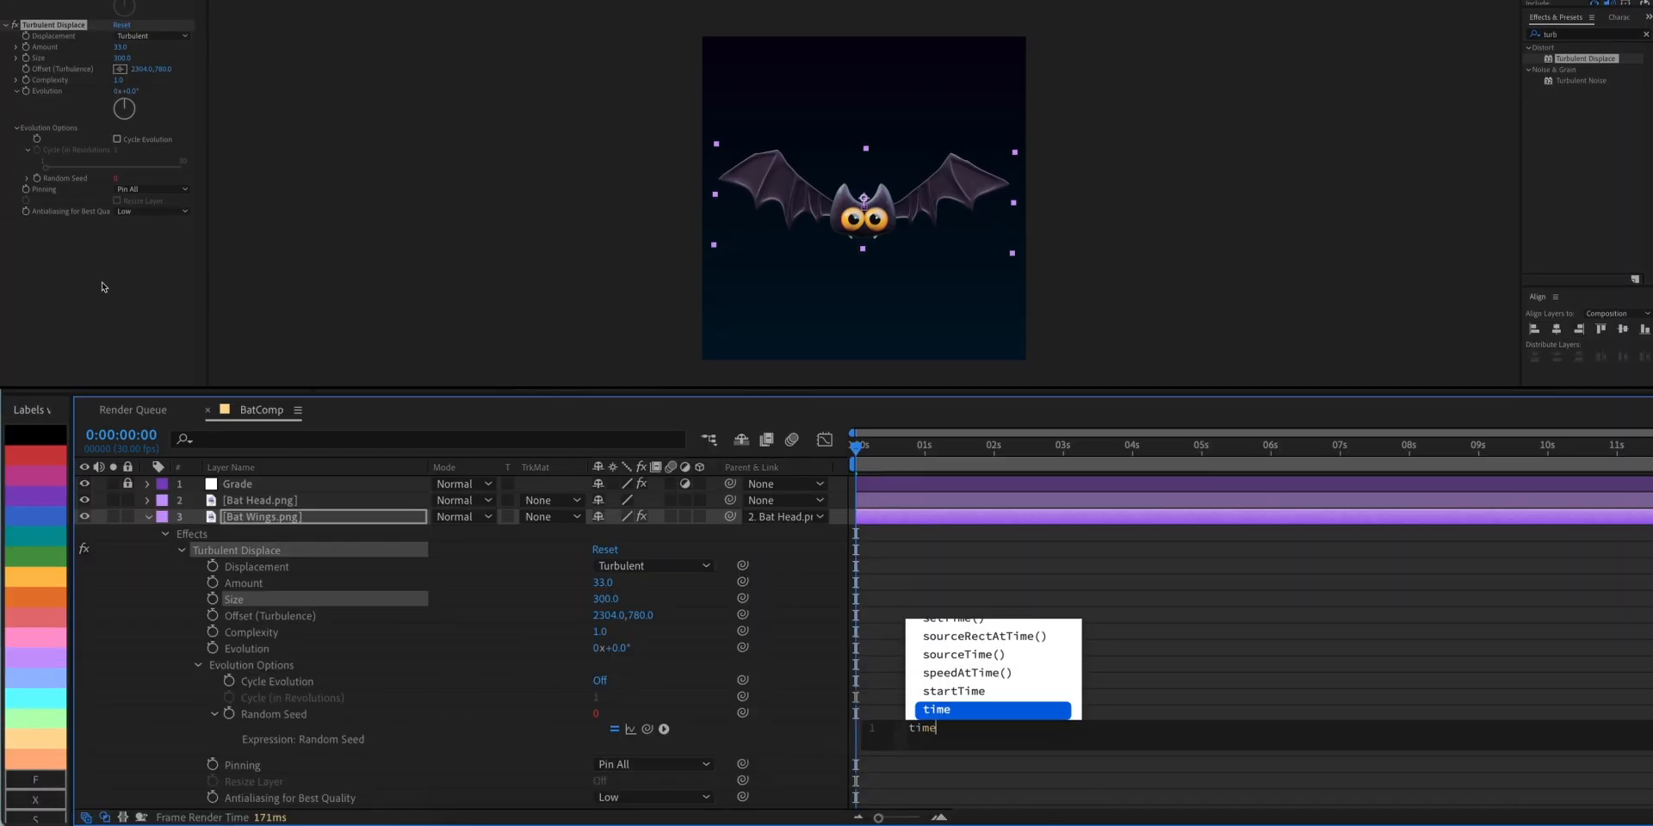
type("*")
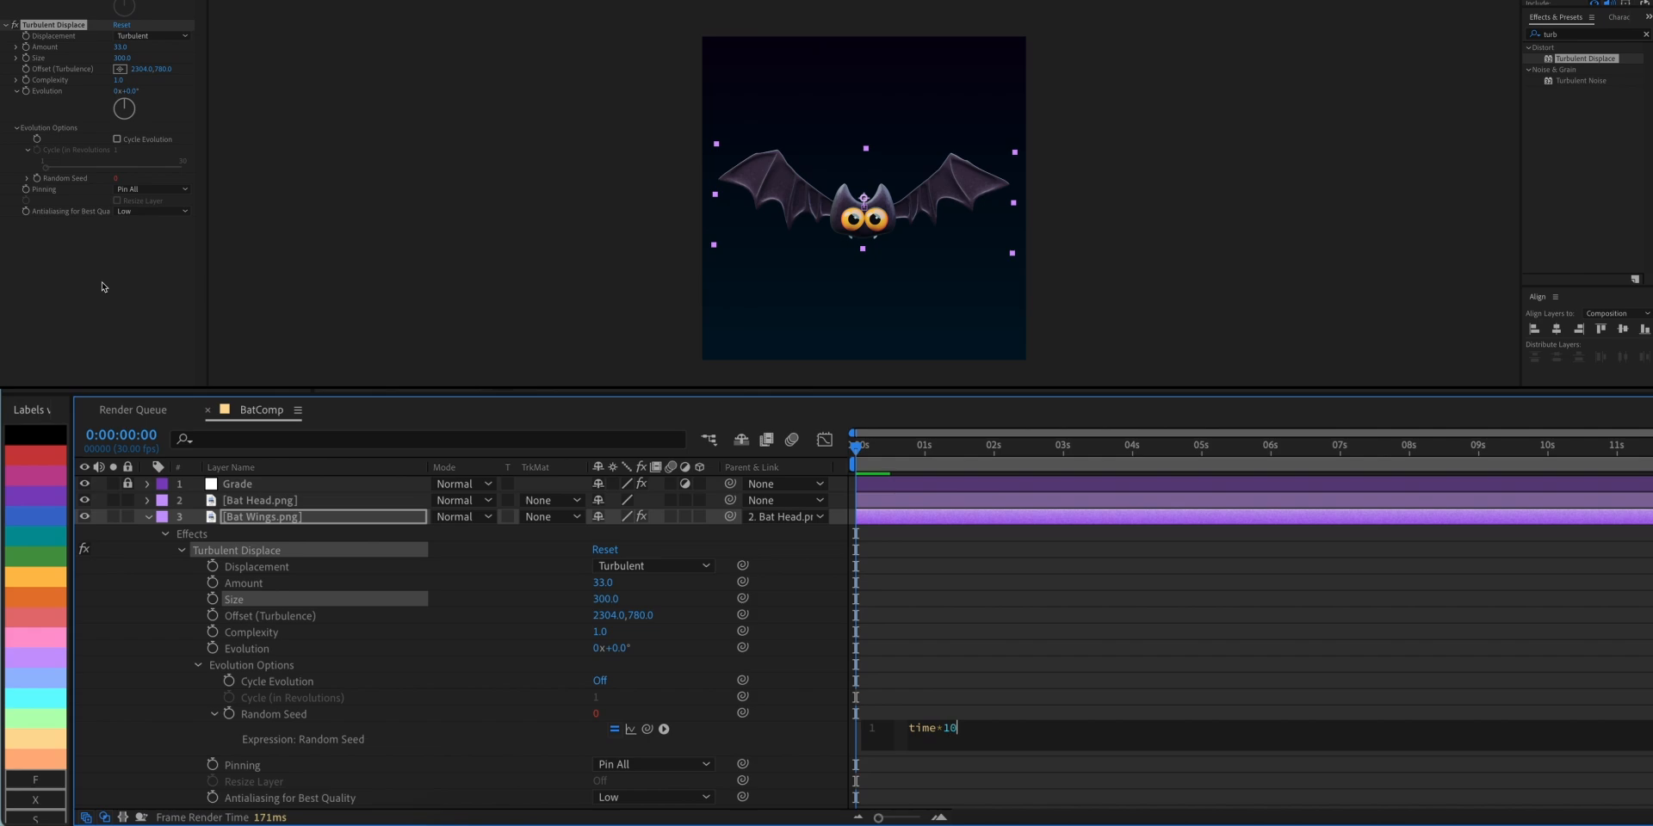
key("KP_Enter")
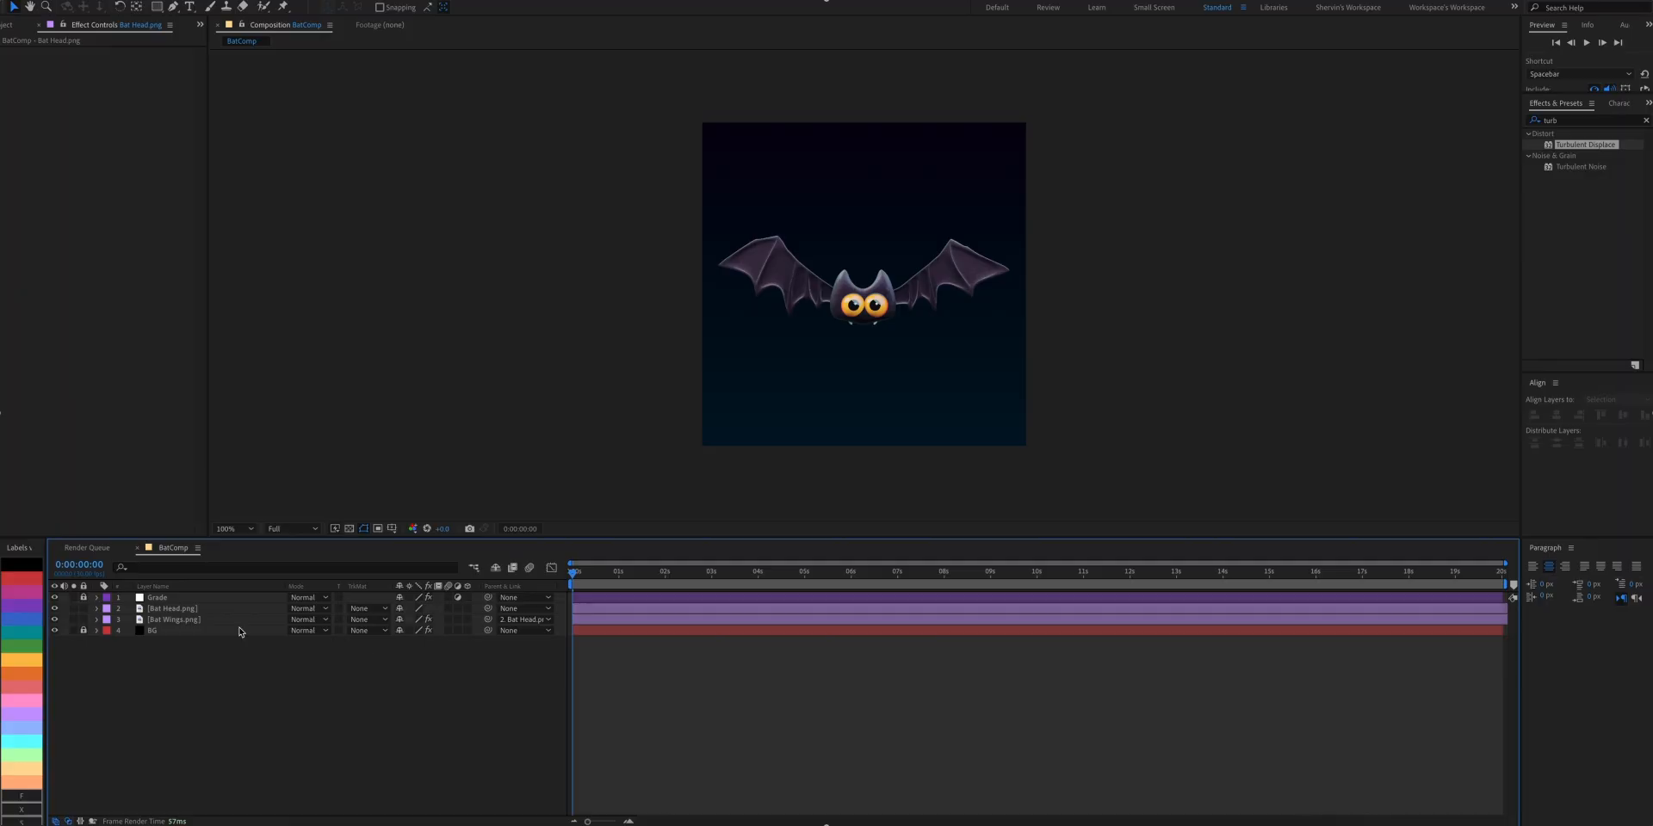
Step: Keyframe the Bat Head layer's Position at 0, 1, 2, 3 and 5 seconds, flying in from off-canvas, around a loop and out the opposite side
left_click(220, 612)
key("p")
left_click(129, 620)
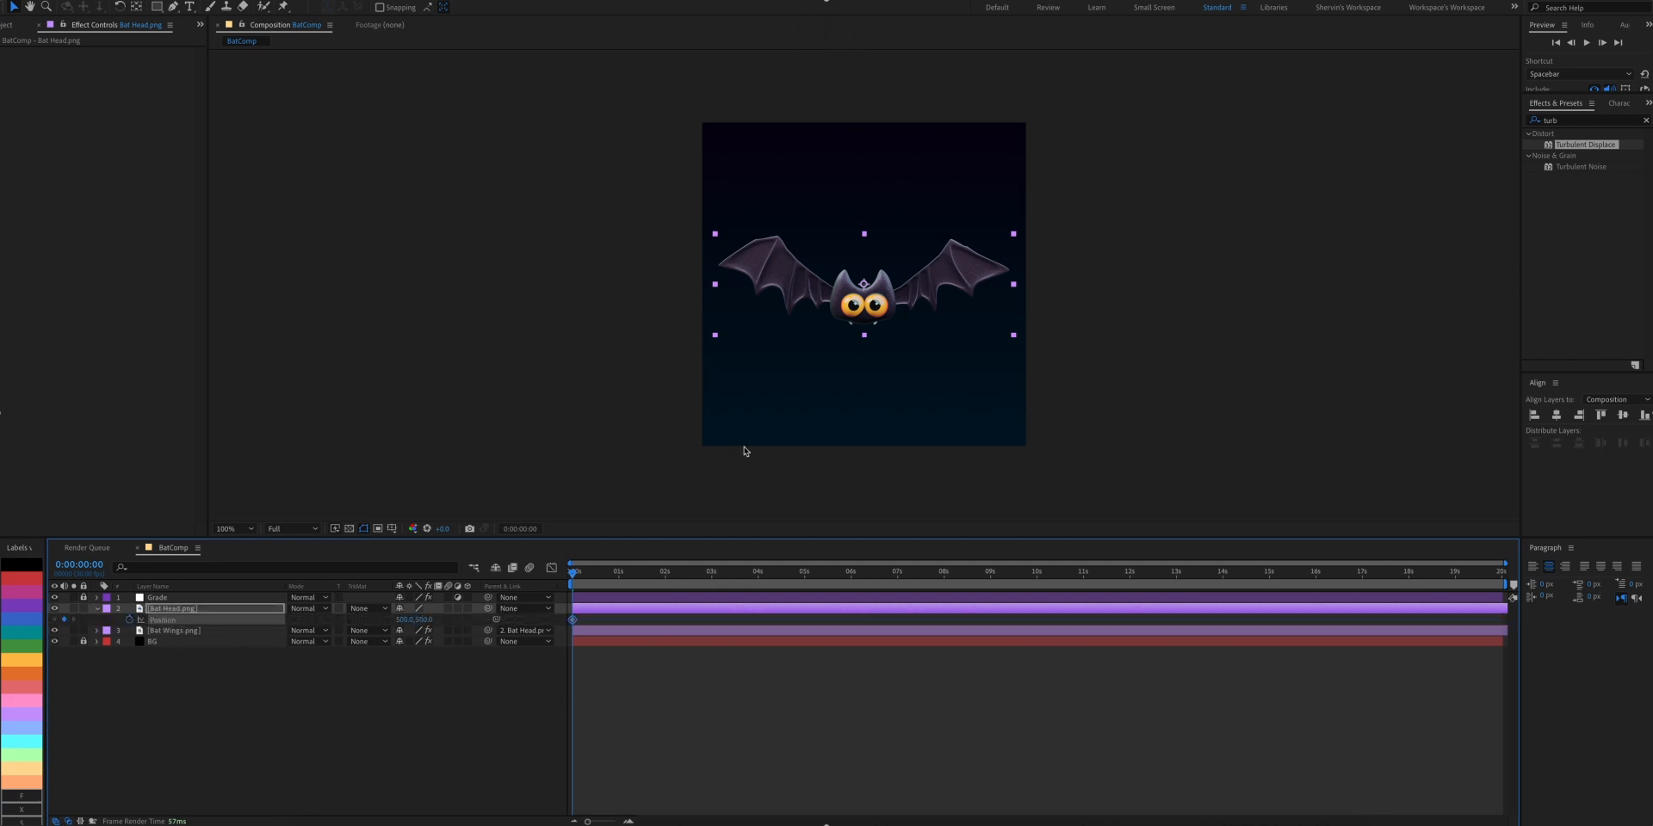
left_click_drag(865, 308, 1200, 433)
left_click(619, 569)
left_click(667, 570)
left_click(713, 570)
left_click(803, 570)
left_click_drag(855, 259, 823, 308)
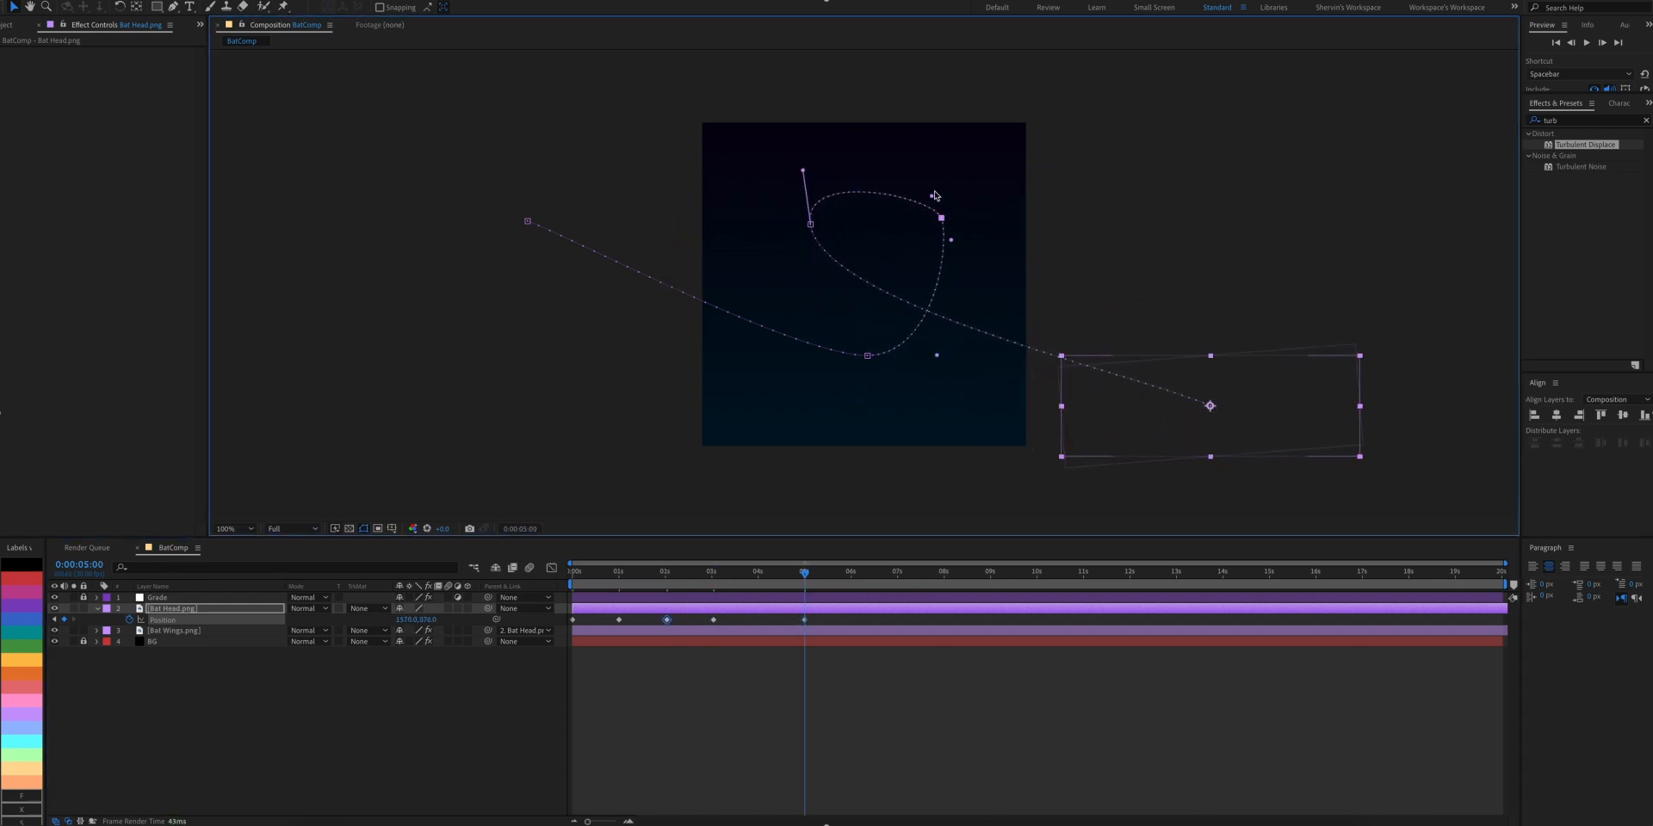
Step: Reshape the Bat Head motion path by adjusting its keyframe points and Bezier handles into a wide, smooth, rounded loop
left_click_drag(933, 195, 917, 159)
left_click_drag(936, 355, 1003, 366)
left_click_drag(808, 225, 778, 250)
left_click_drag(773, 196, 776, 162)
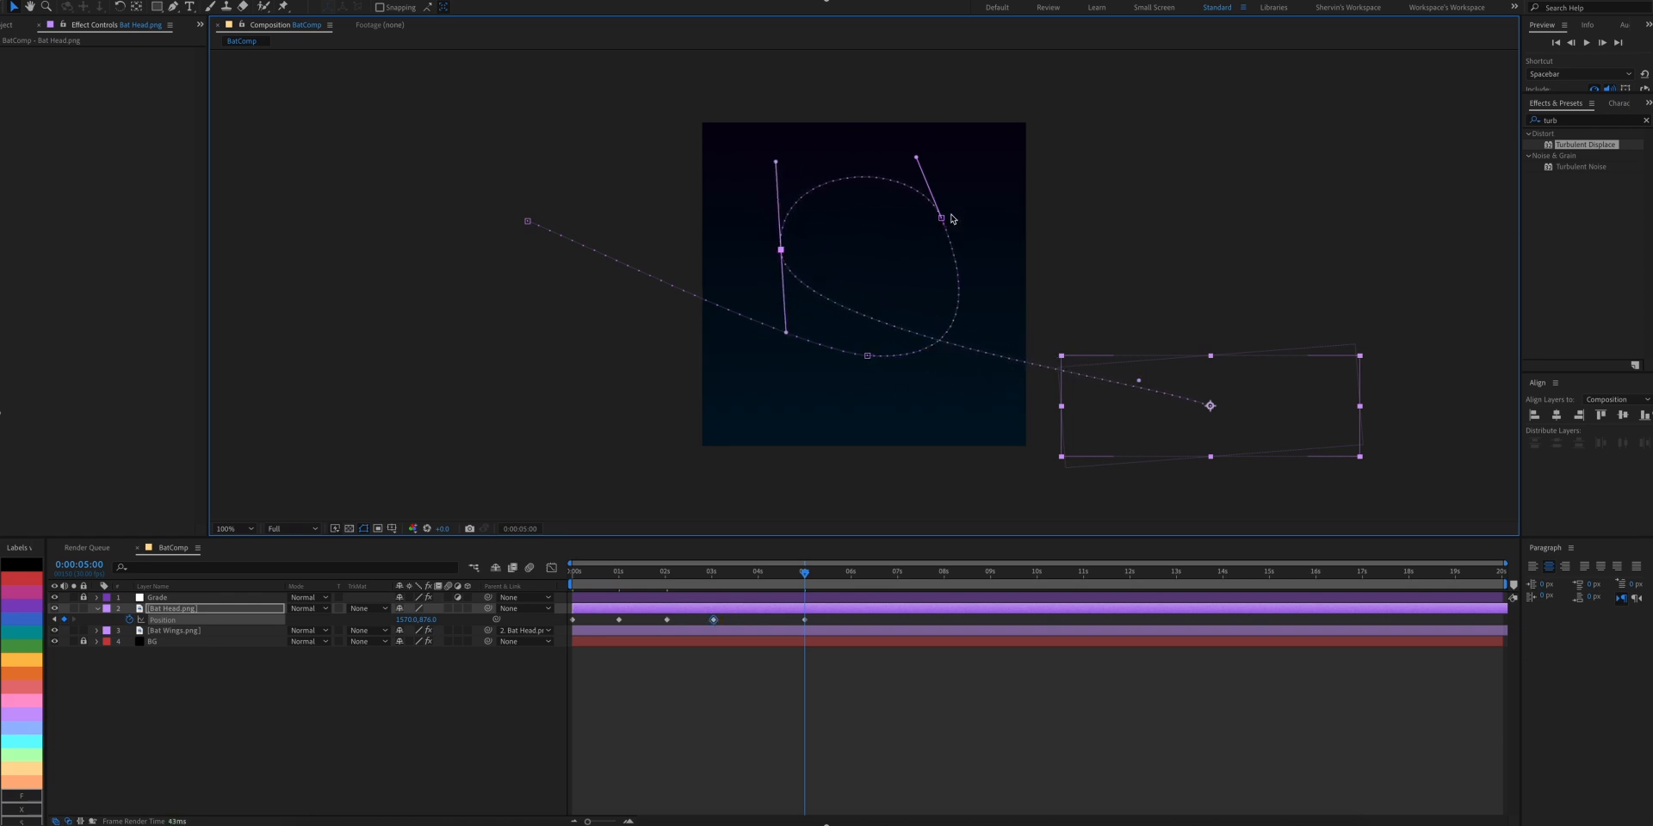
left_click(942, 218)
left_click_drag(1004, 368, 1010, 365)
left_click(780, 250)
left_click_drag(786, 334, 797, 405)
left_click(941, 218)
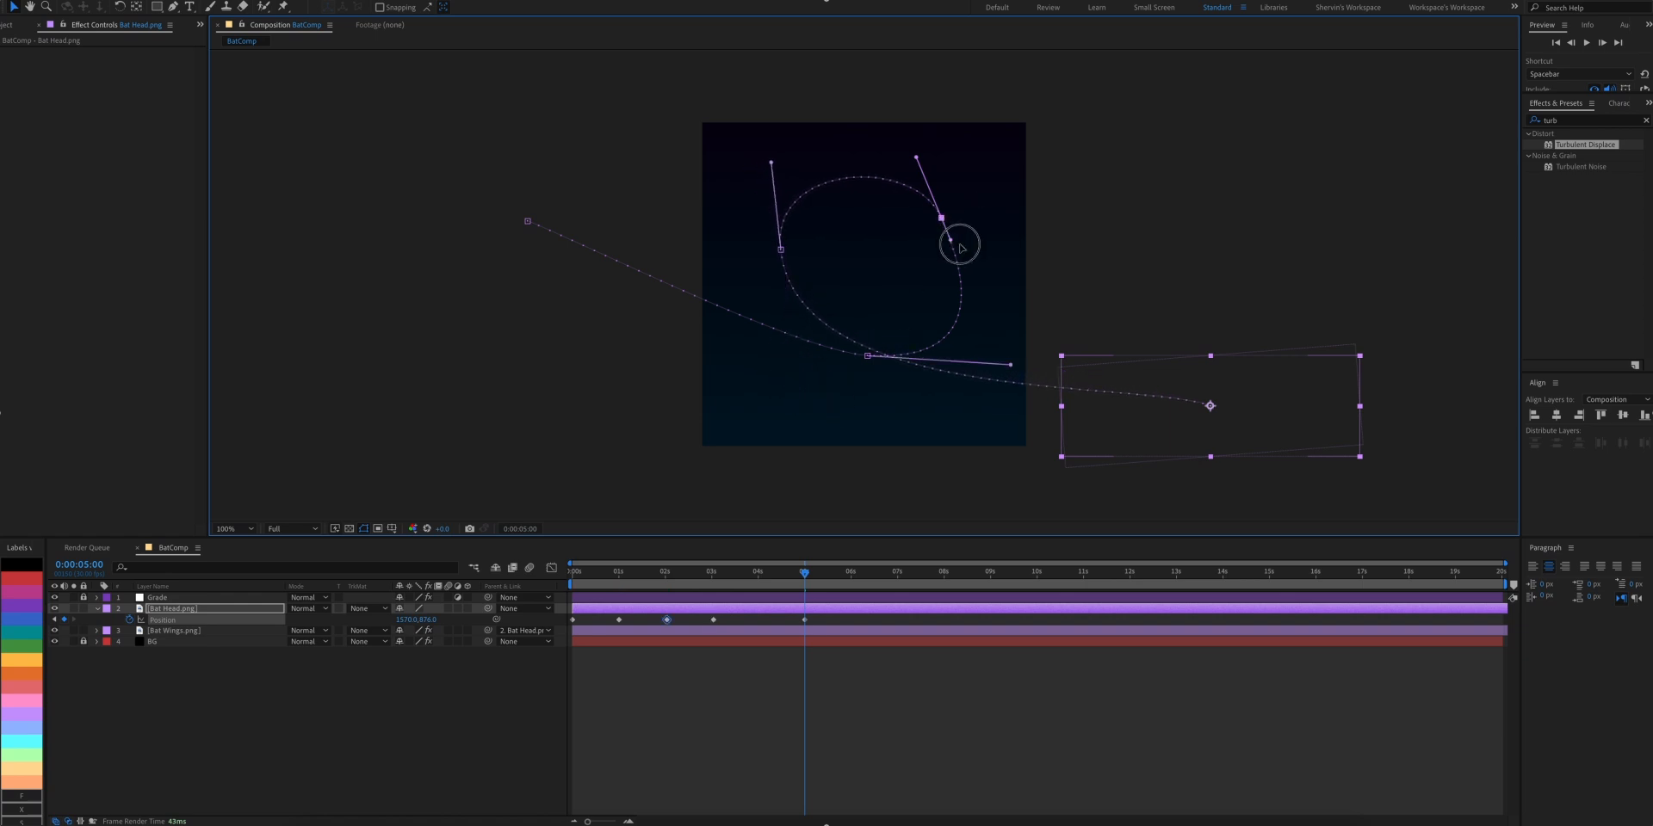
left_click_drag(960, 244, 968, 257)
left_click(853, 742)
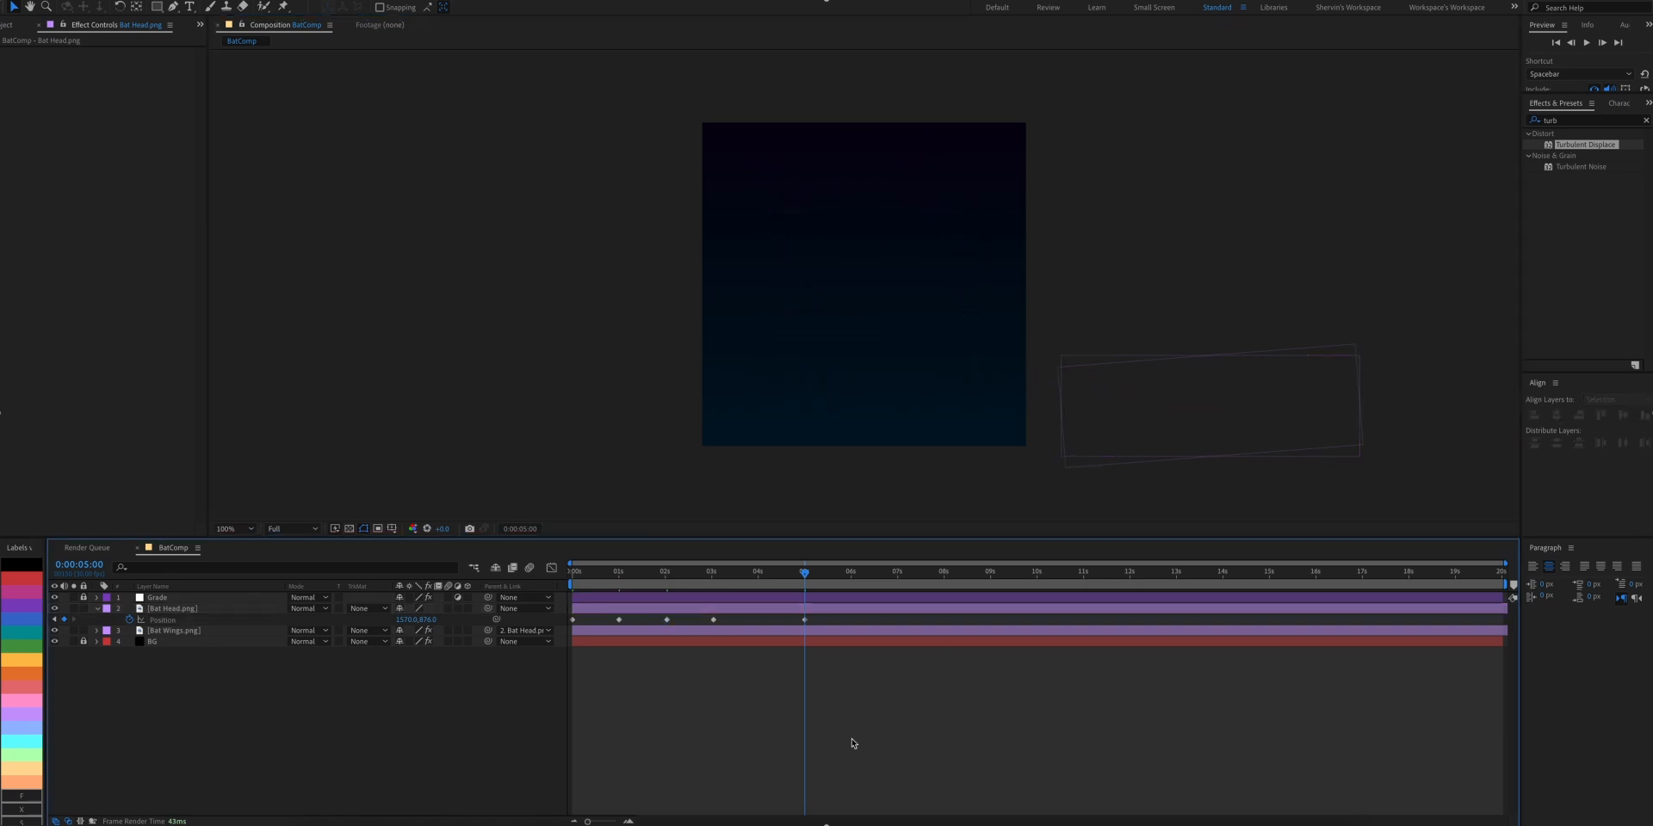
Step: Preview the bat's flight along the looping motion path
left_click(803, 620)
key("space")
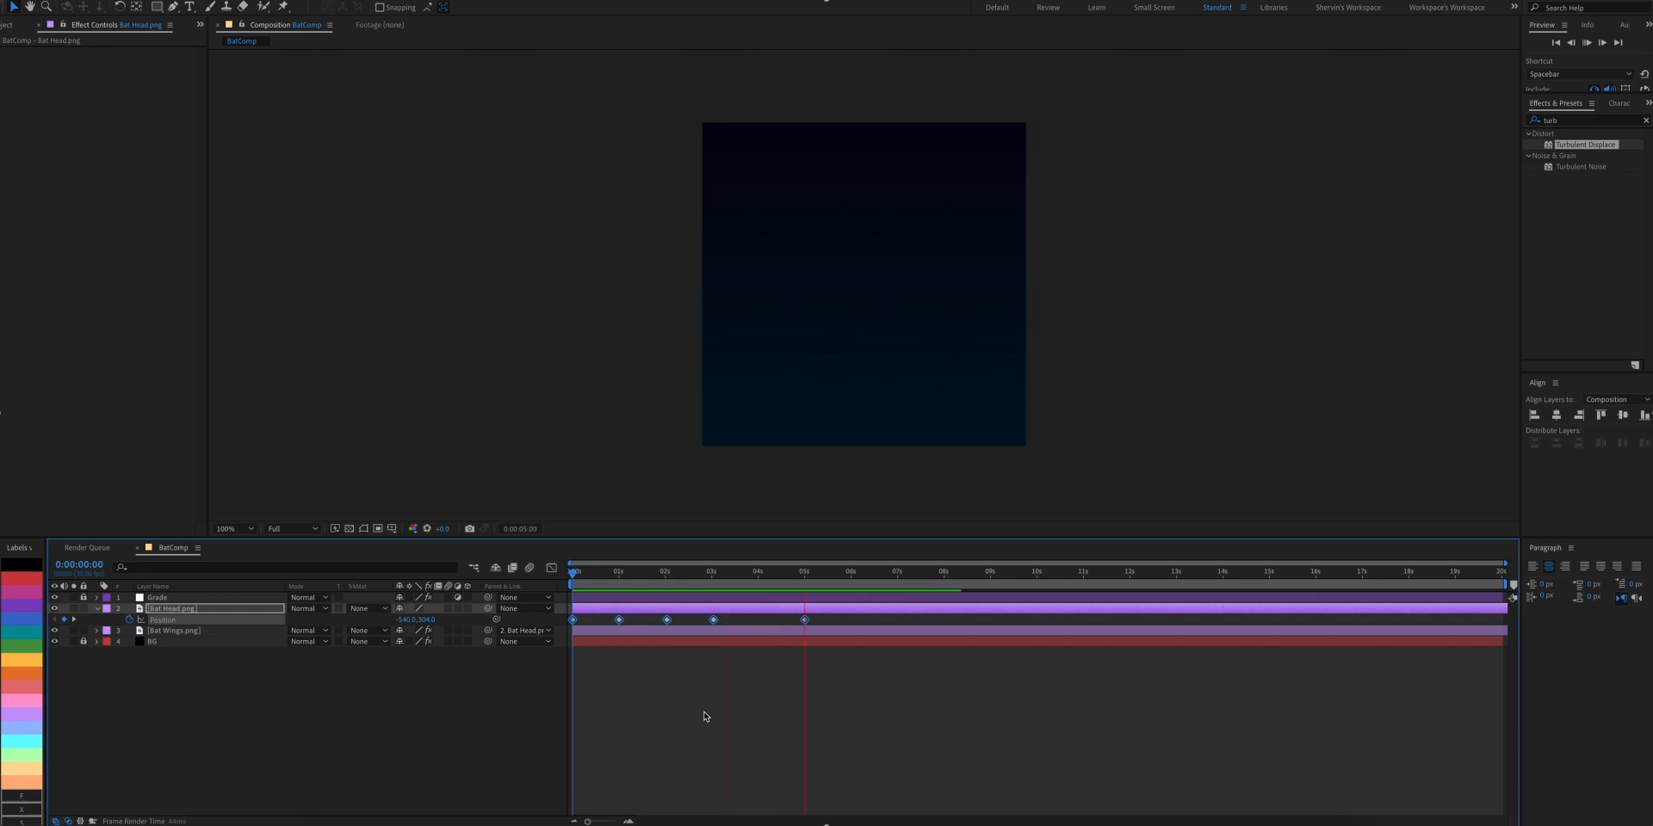
key("space")
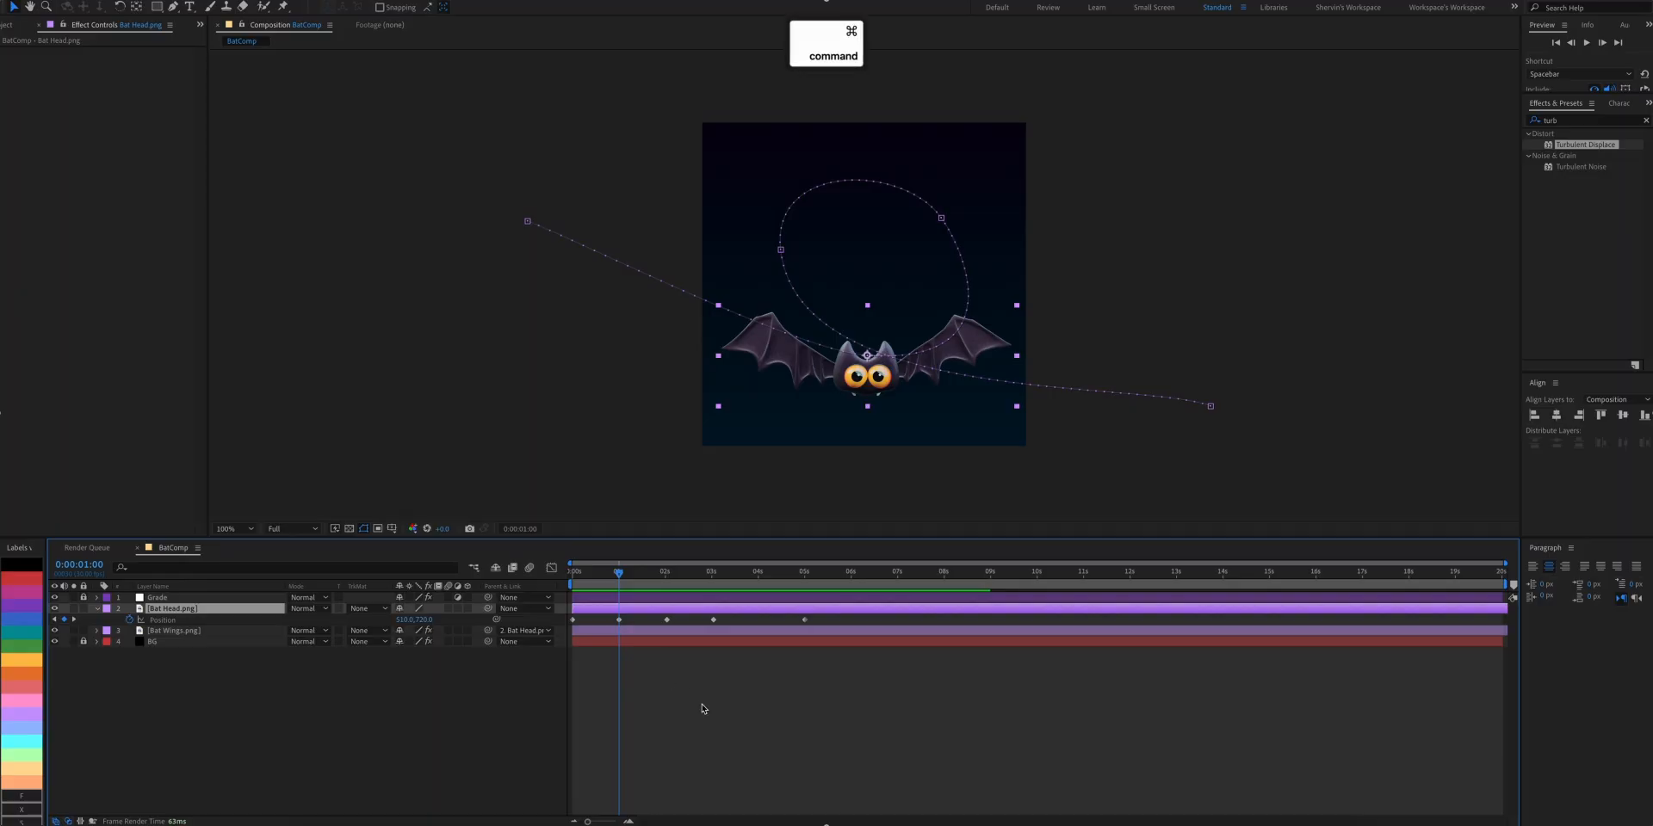
Step: Set the Bat Head layer's Auto-Orientation to Orient Along Path and preview the flight from the start
key("alt+super+o")
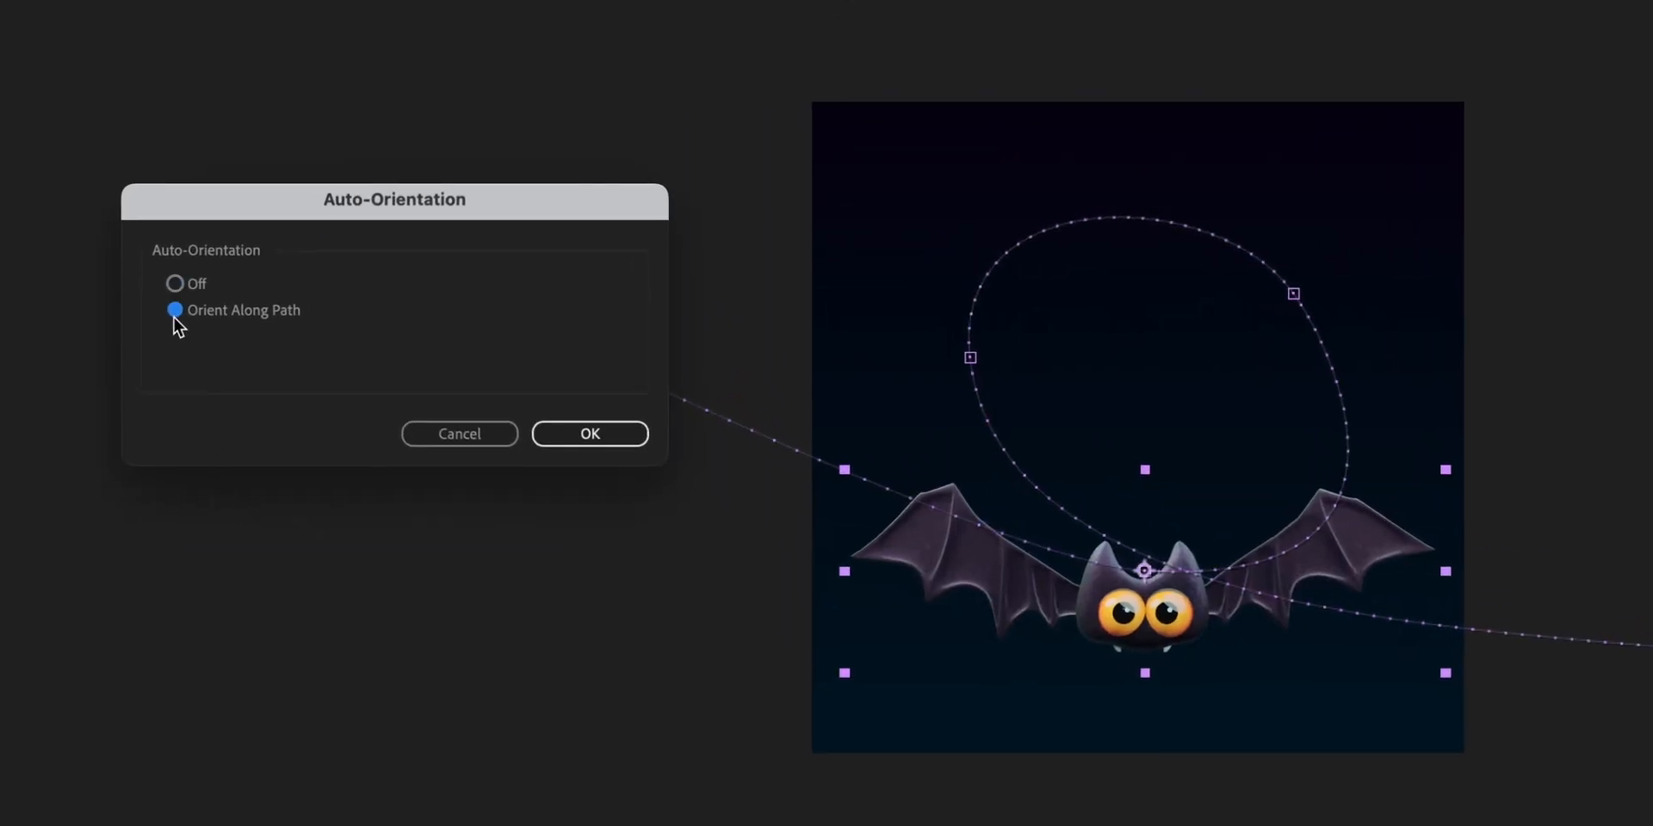
left_click(583, 435)
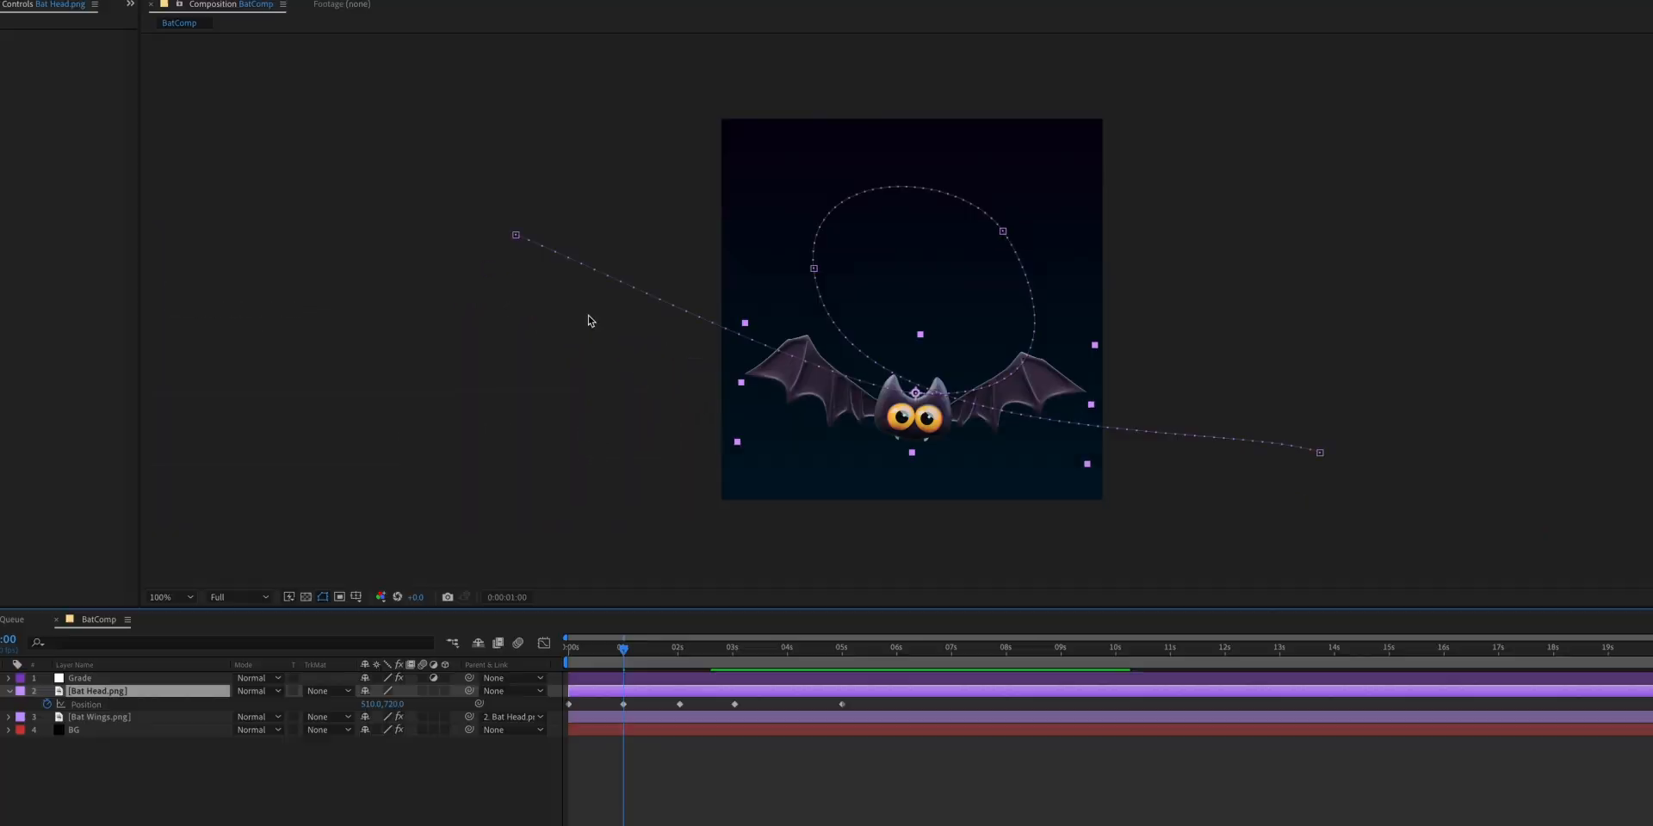
left_click(571, 575)
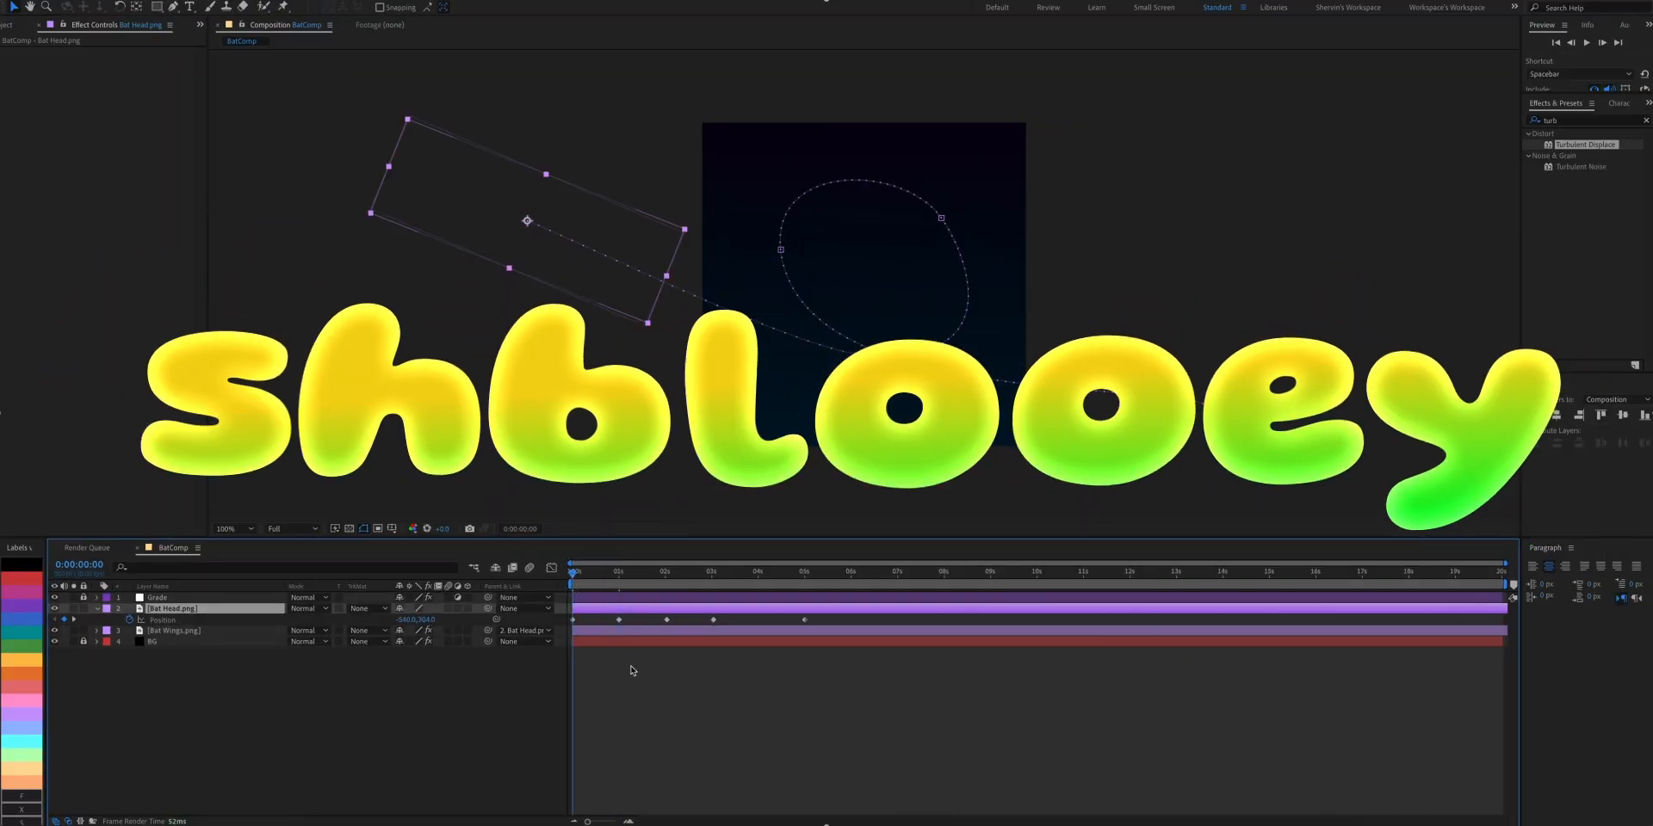
key("space")
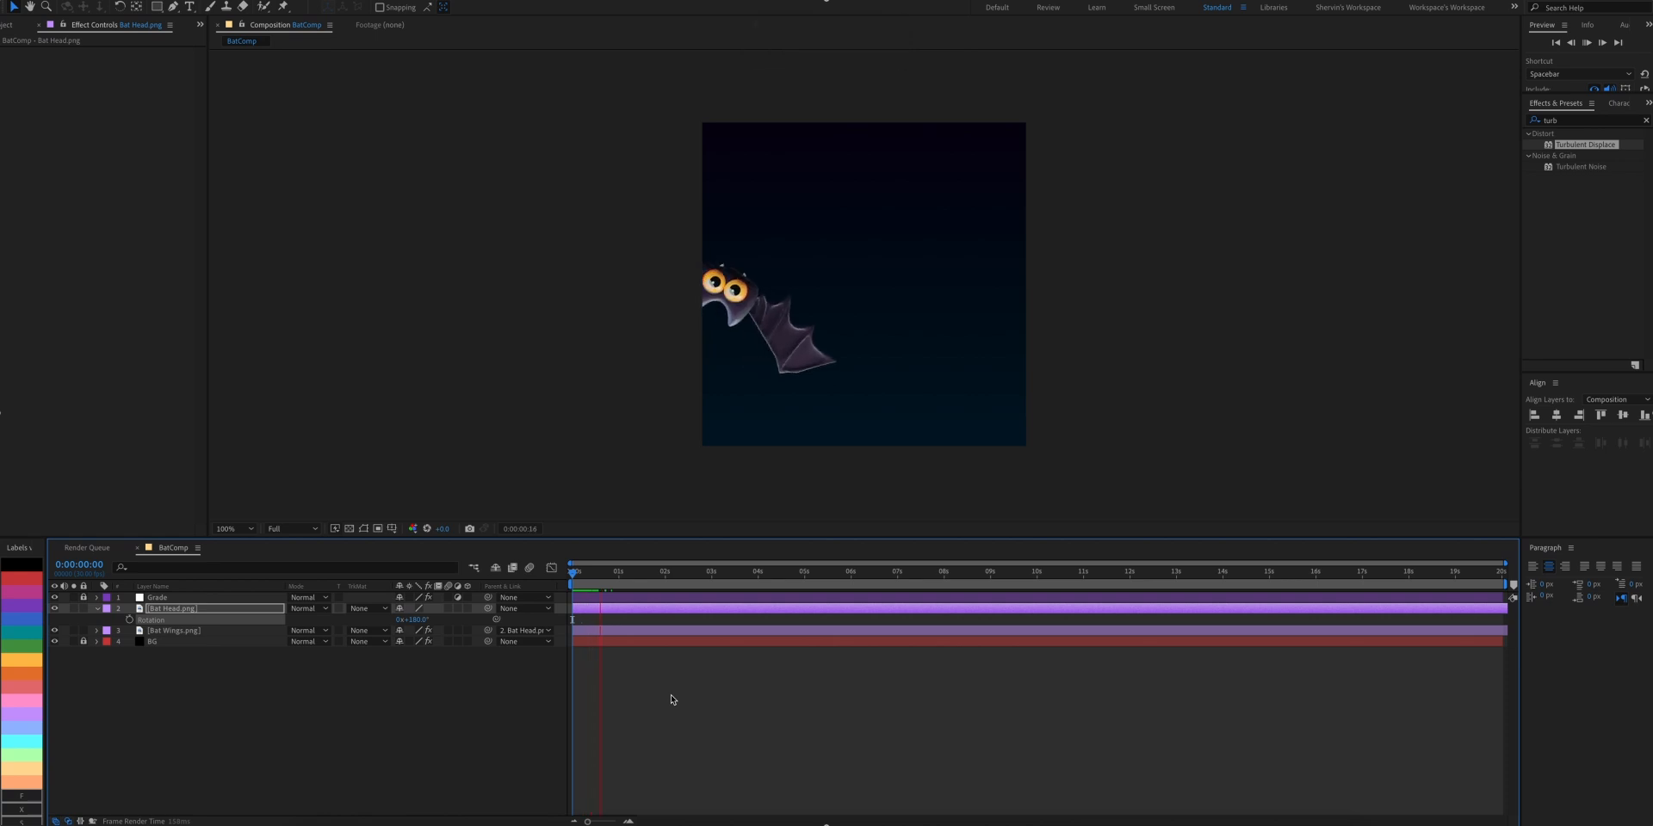
Step: Set the Bat Head layer's Rotation to 0° so the bat flies upright, and preview the animation
key("space")
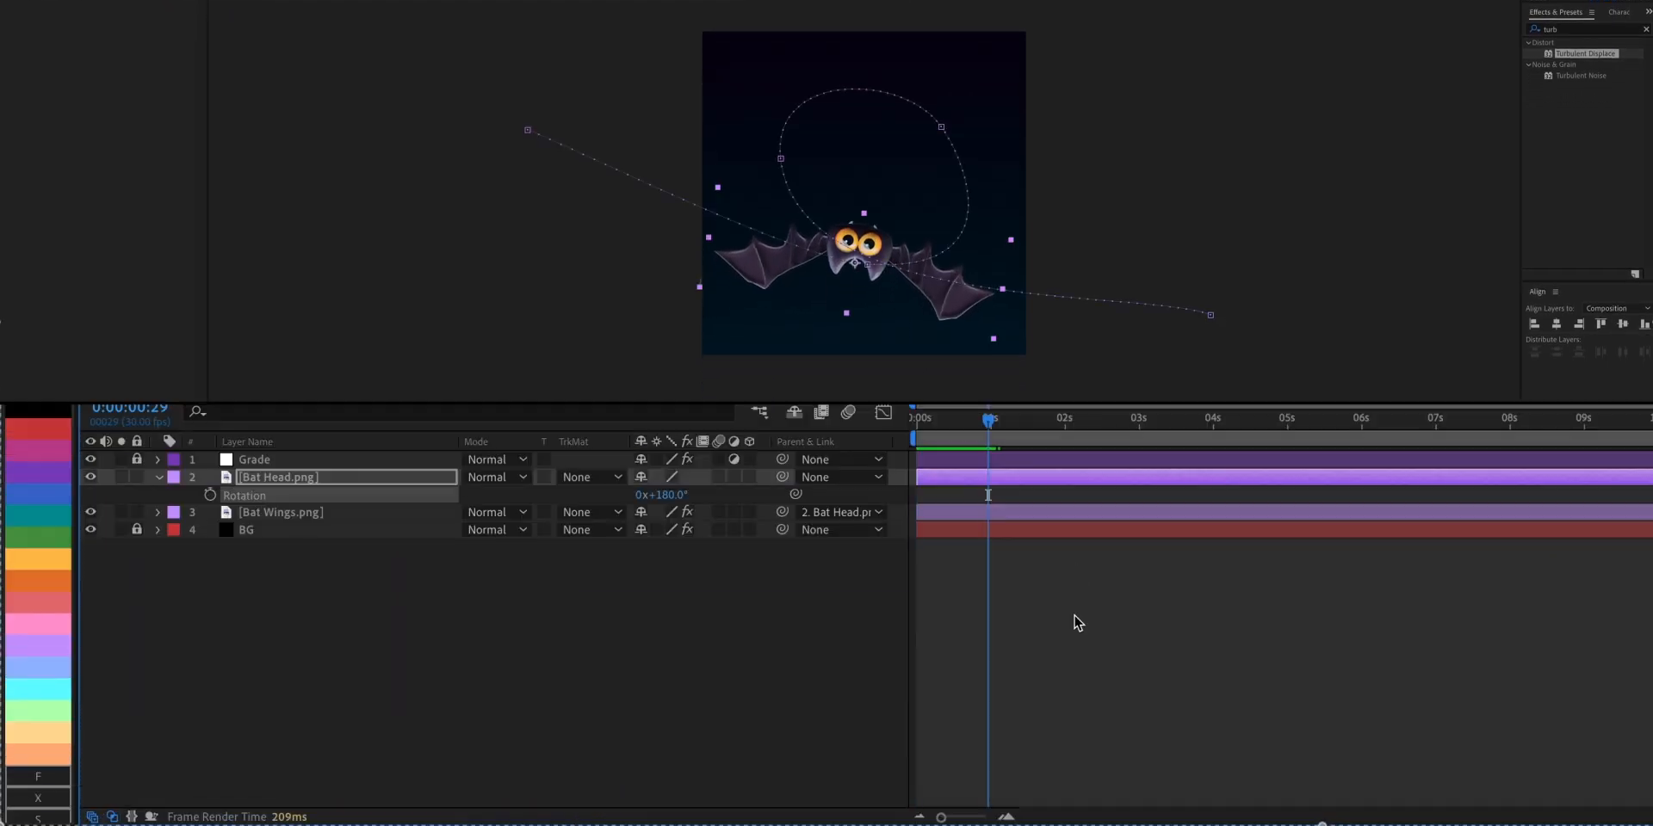
left_click_drag(619, 498, 494, 507)
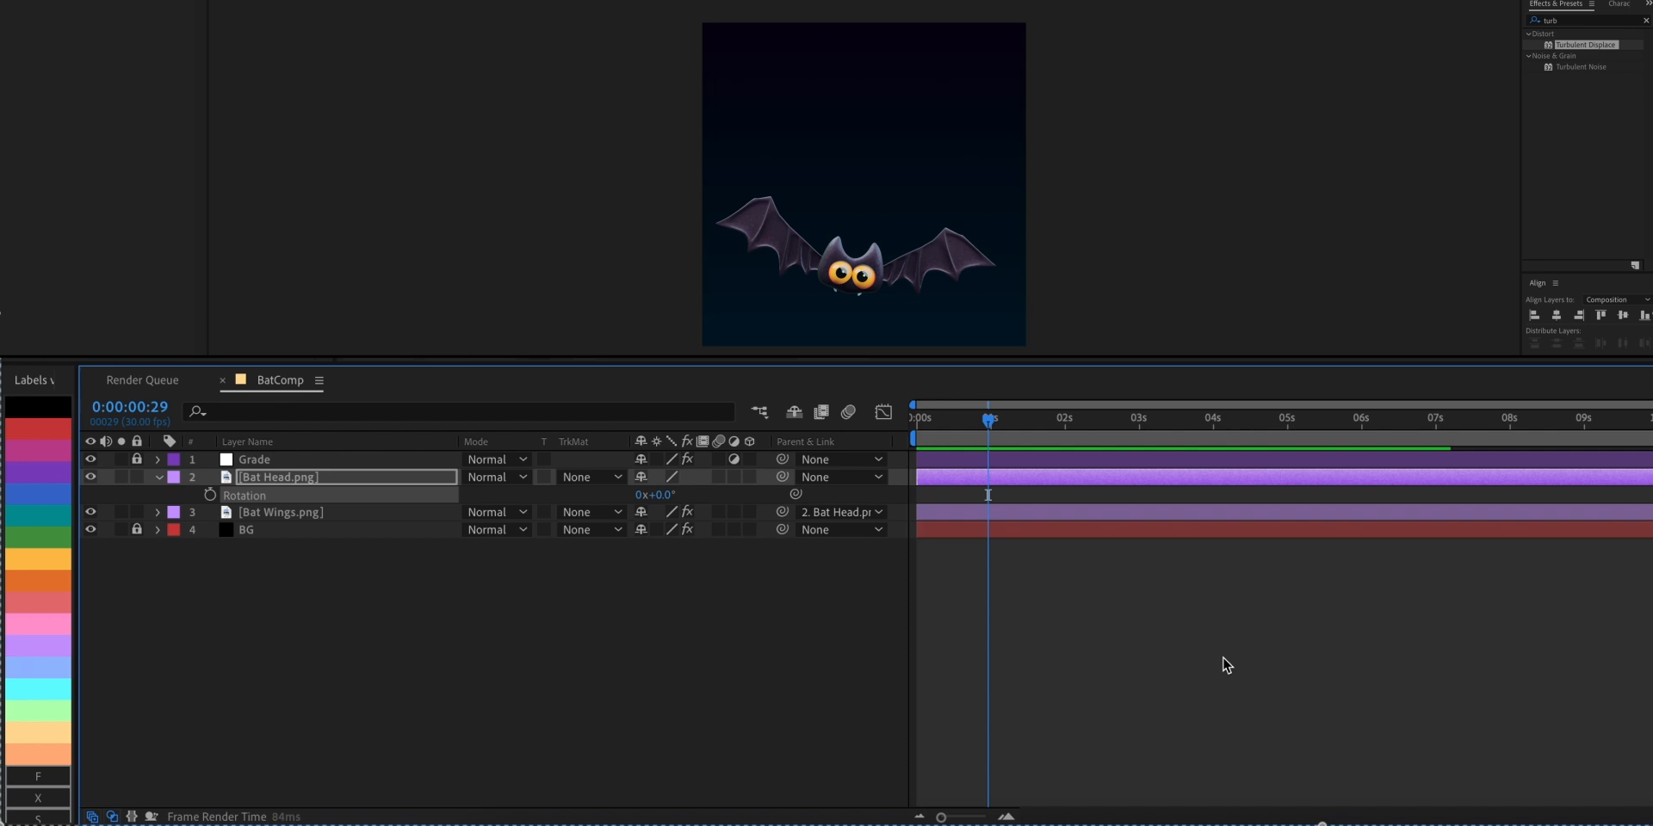
key("space")
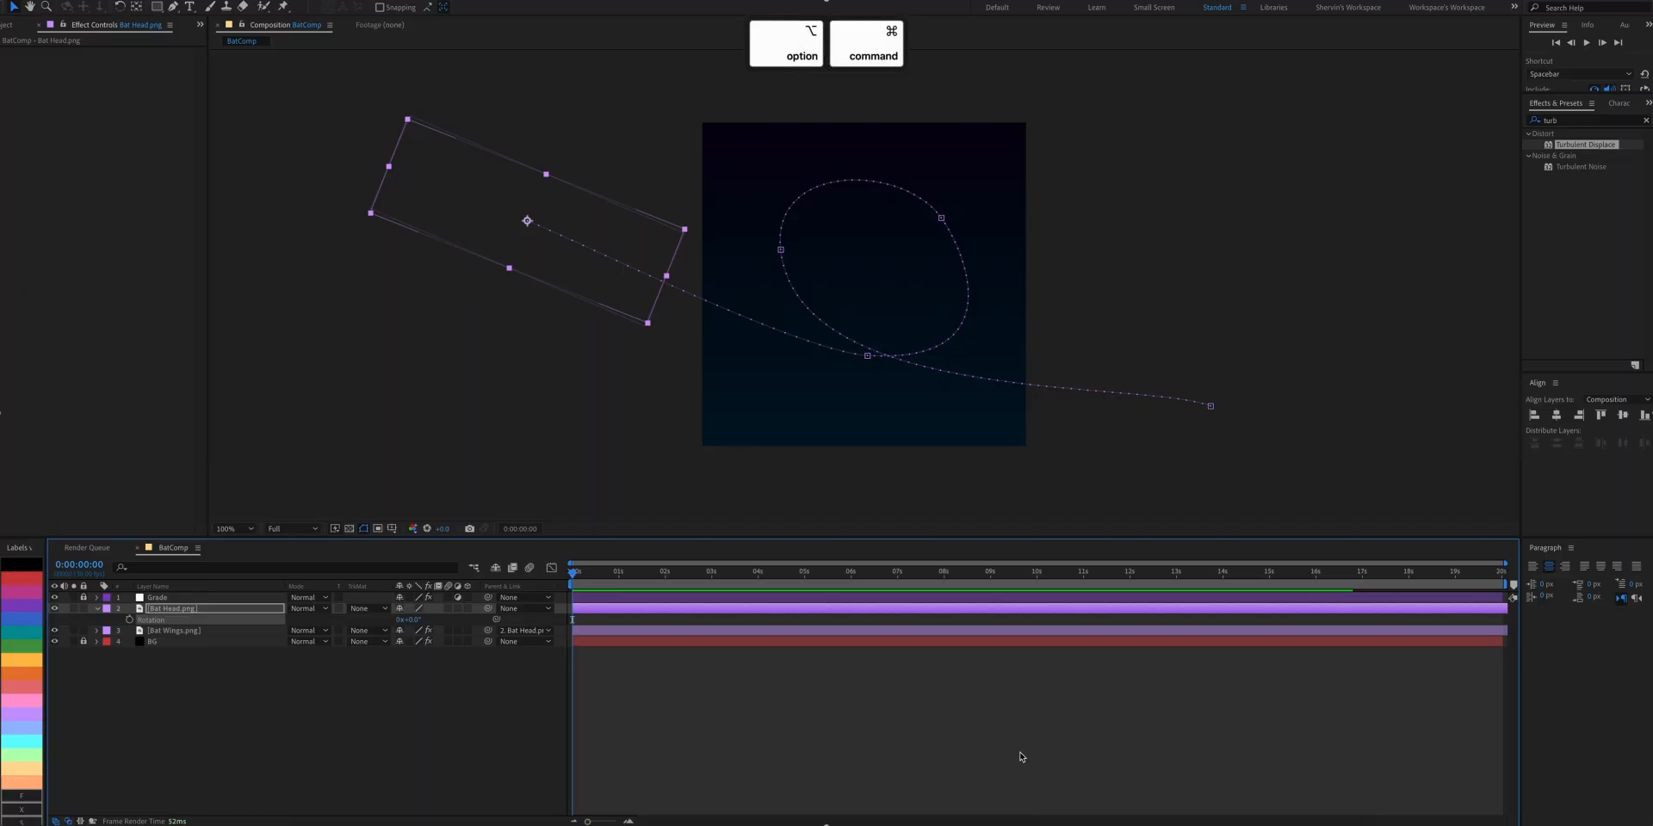
Step: Create a null object named Control and parent the Bat Head layer to it
key("super+alt+shift+y")
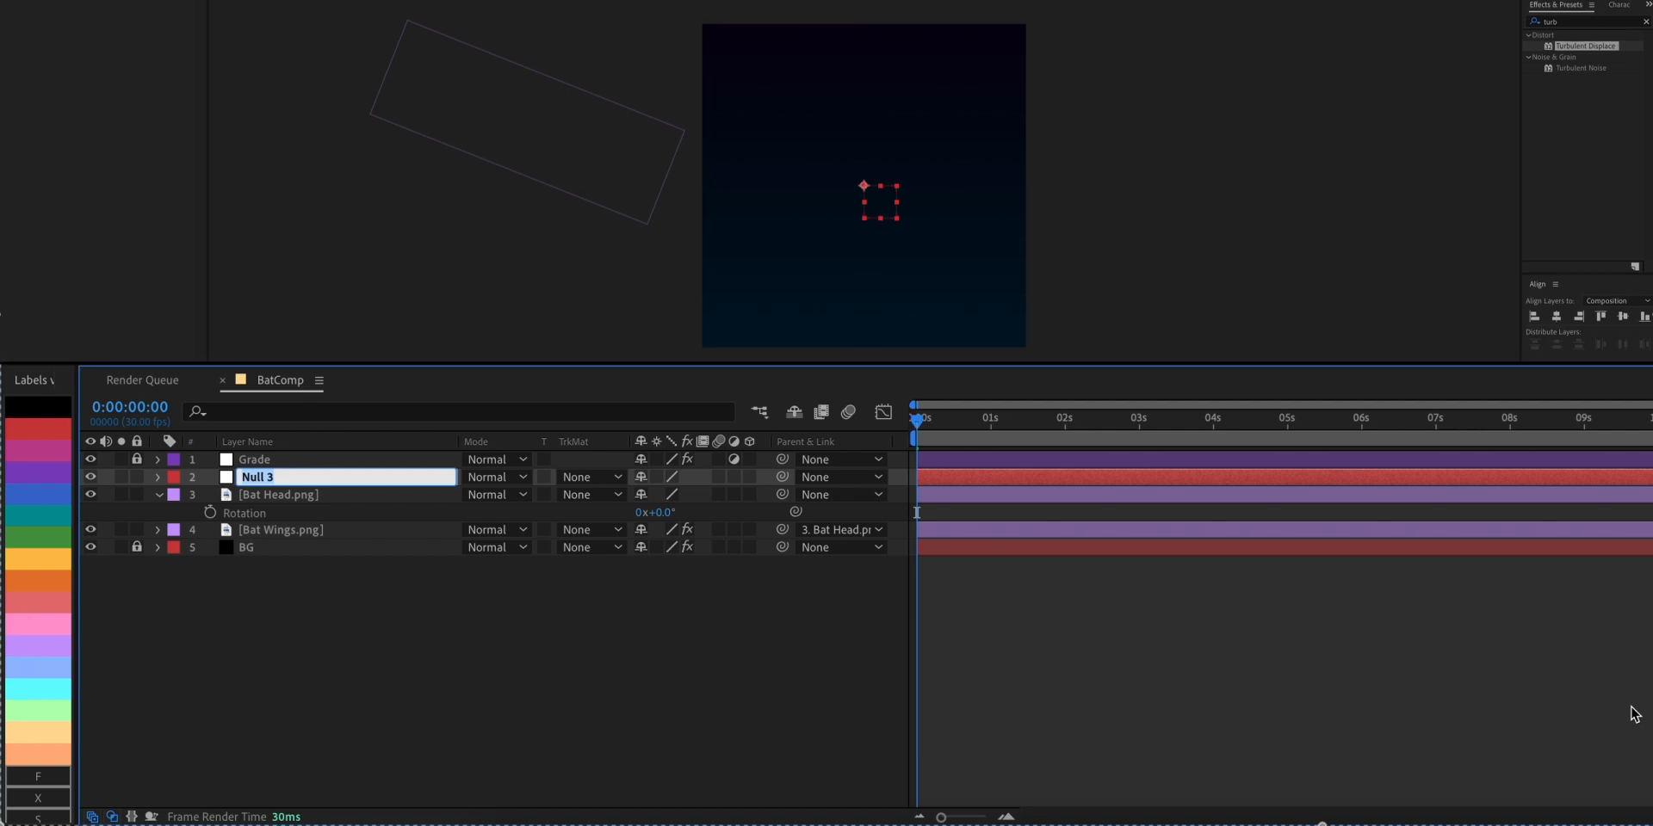
type("Control")
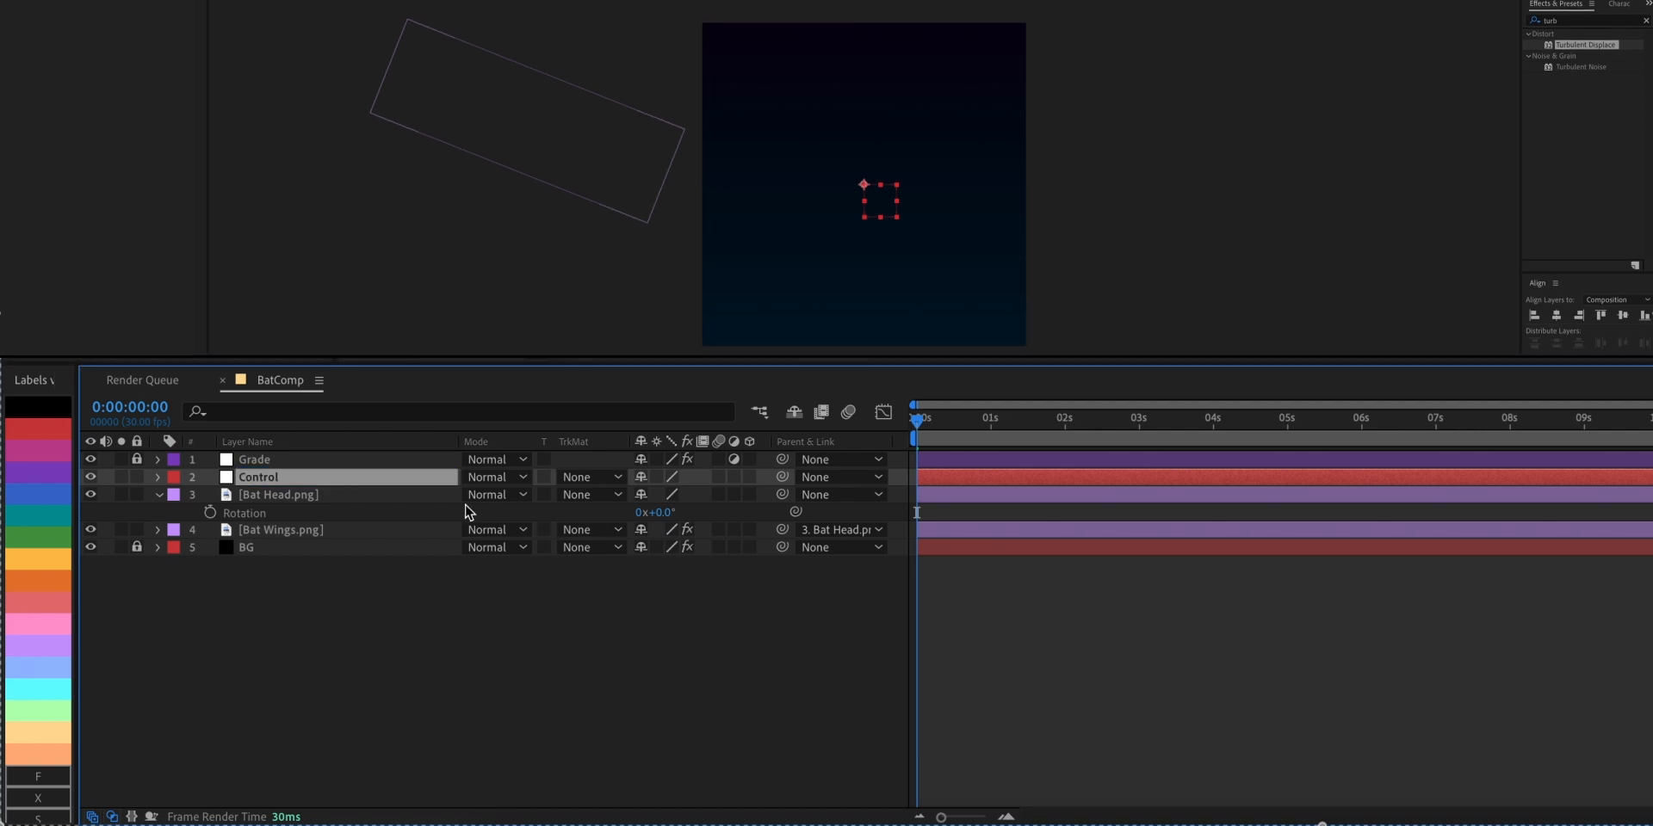
left_click(397, 501)
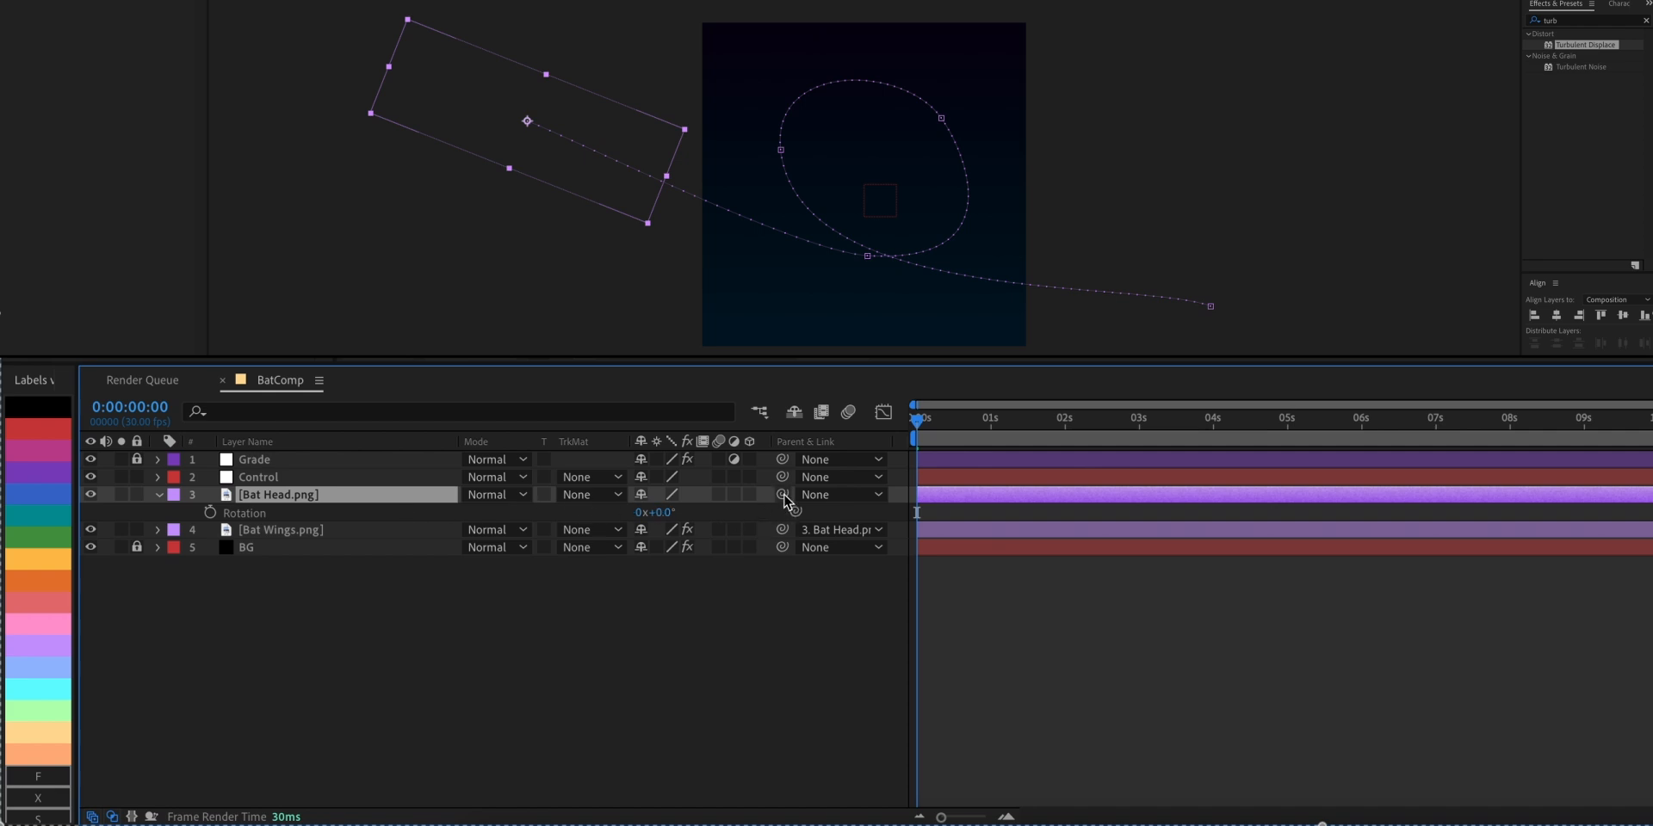
left_click_drag(309, 488, 308, 486)
Step: Add the expression wiggle(5,50) to the Control null's Position
left_click(308, 482)
key("p")
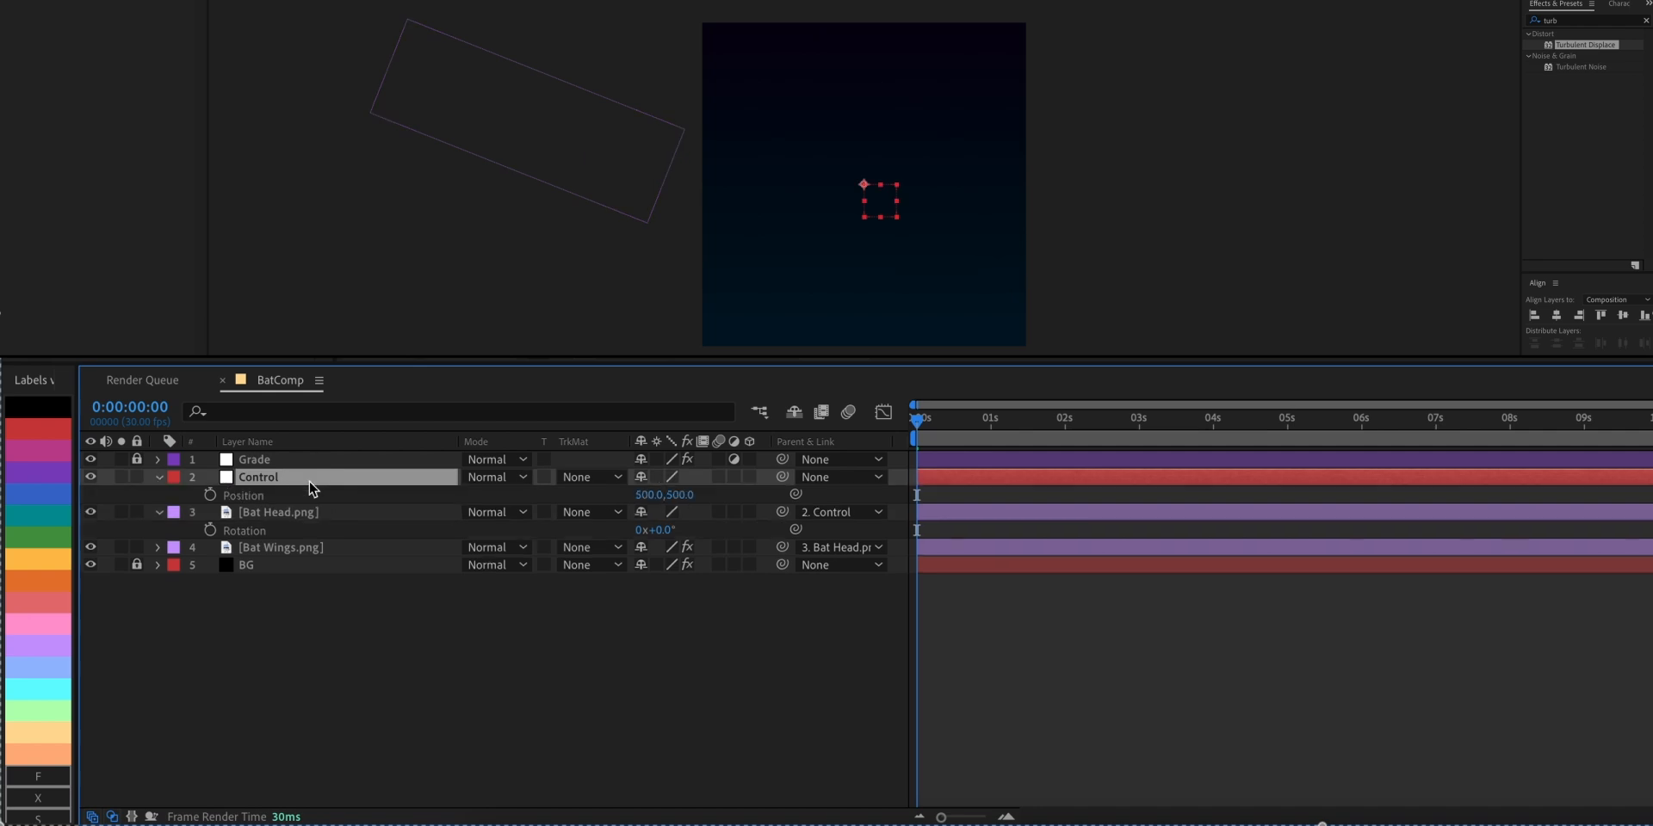
left_click(210, 496, "alt")
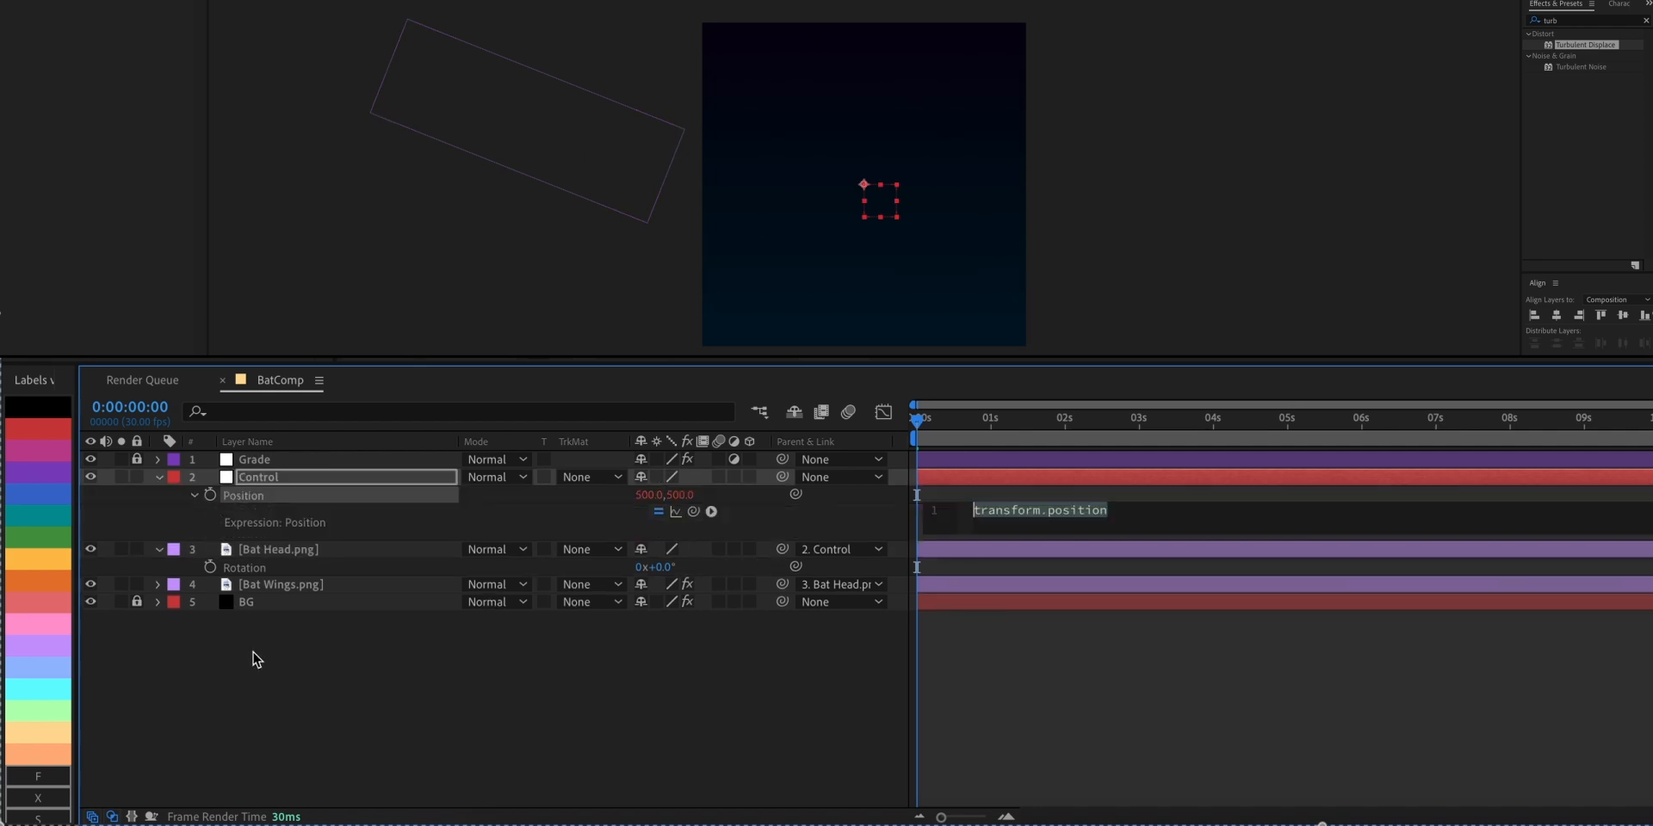
type("wiggle")
key("Return")
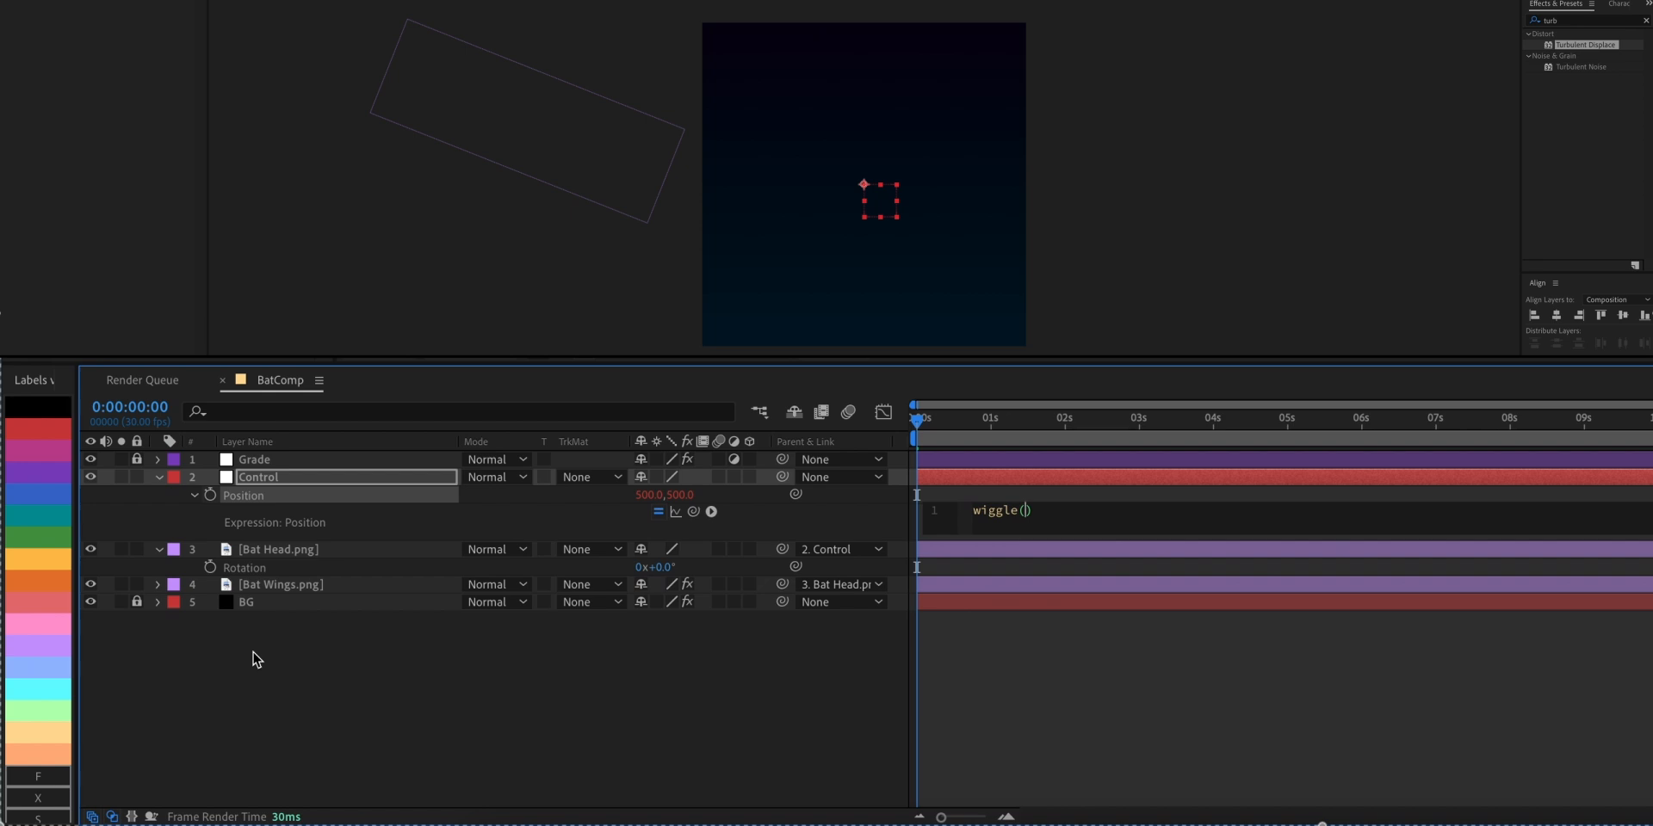
type(",50")
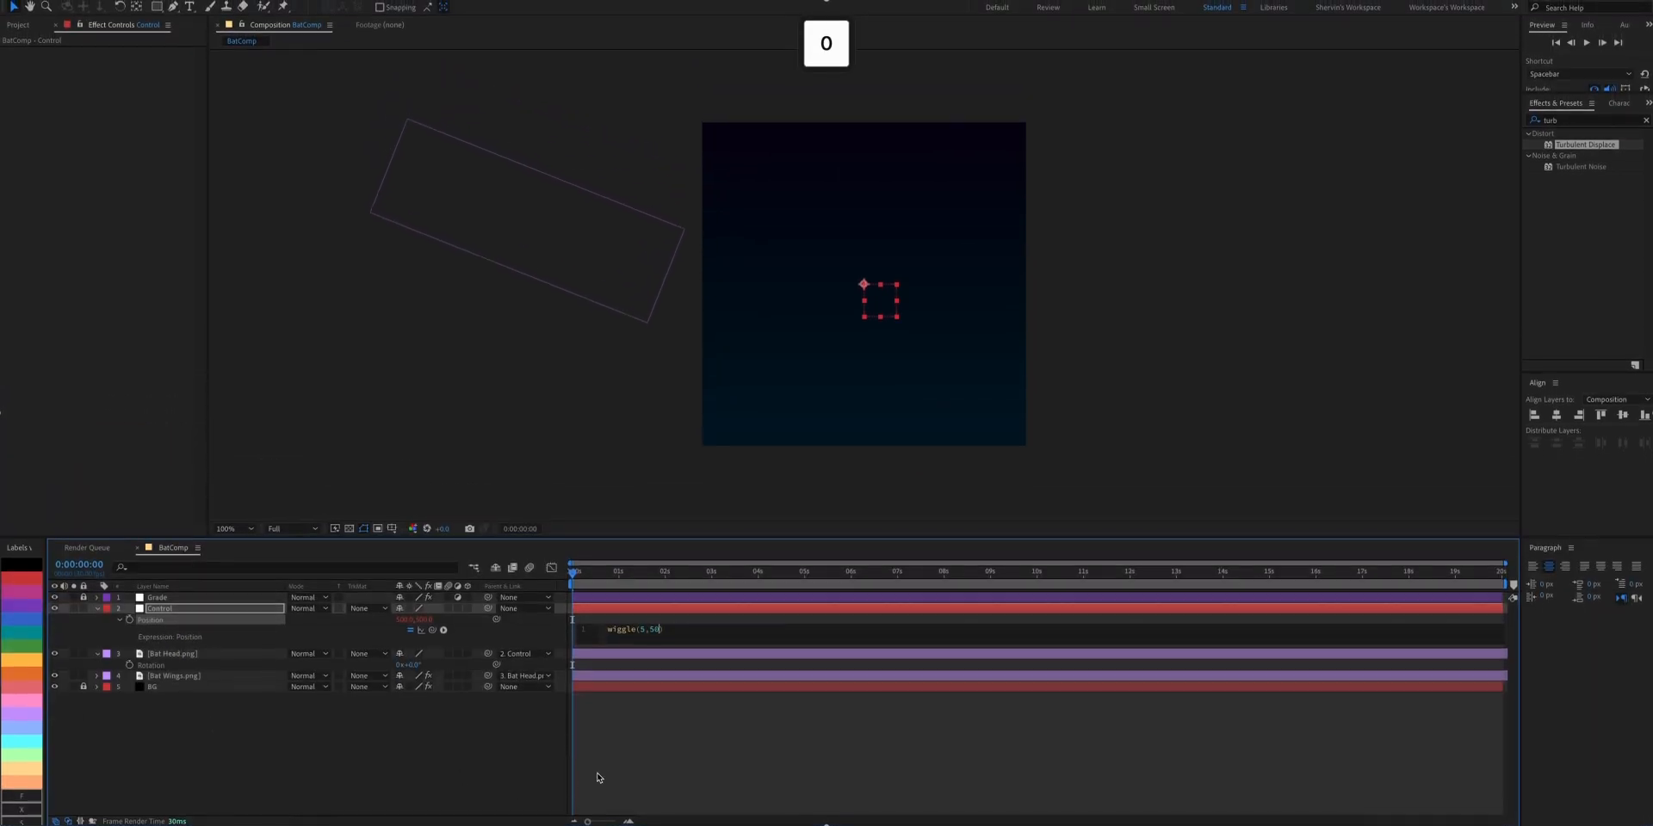
left_click(980, 736)
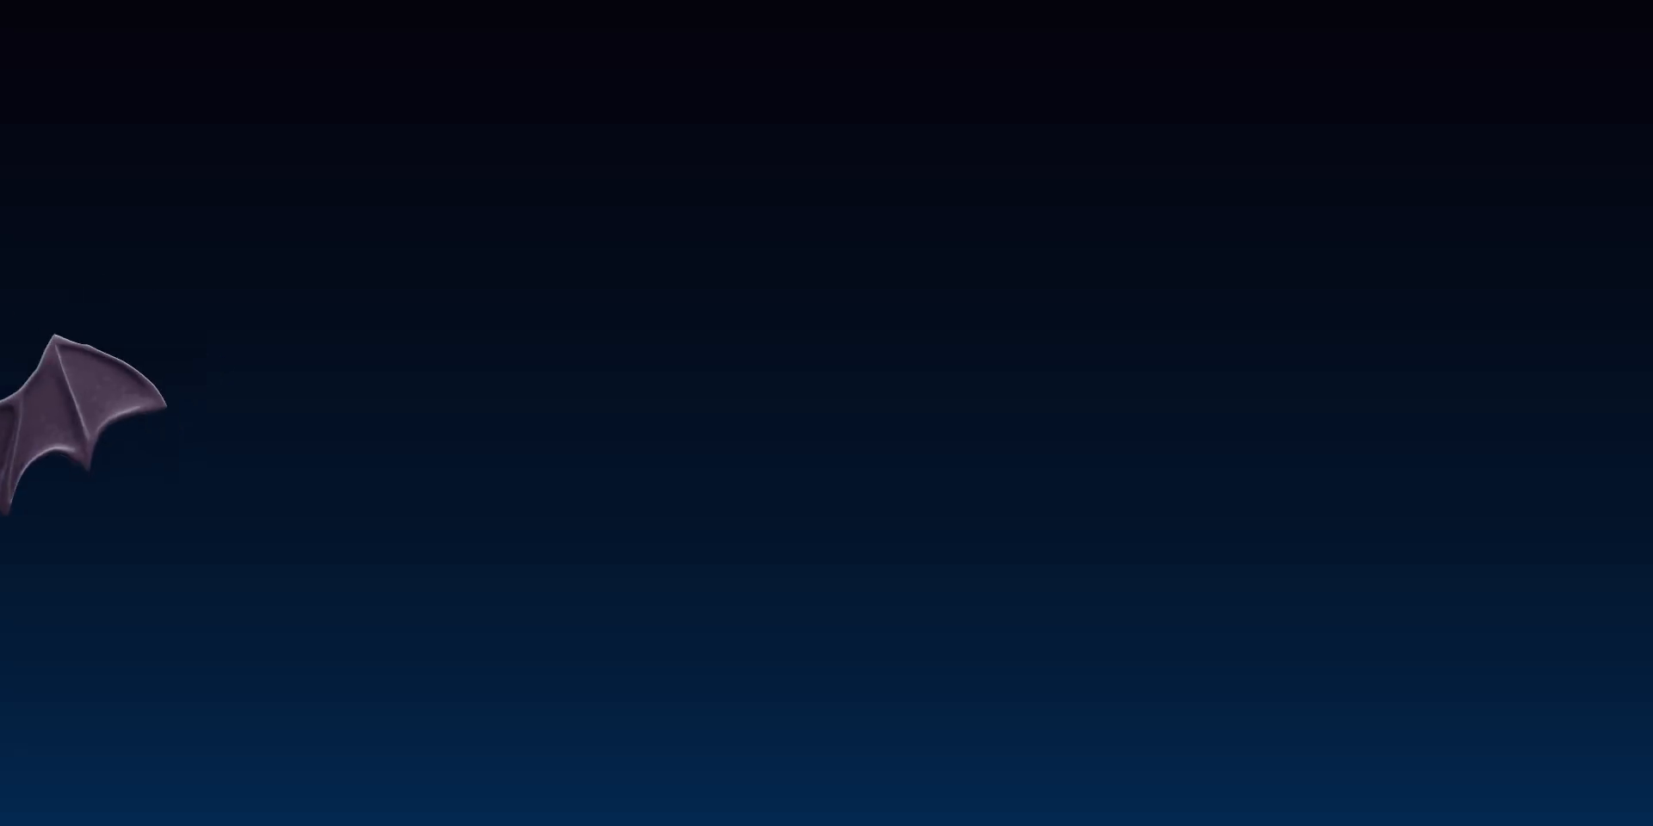